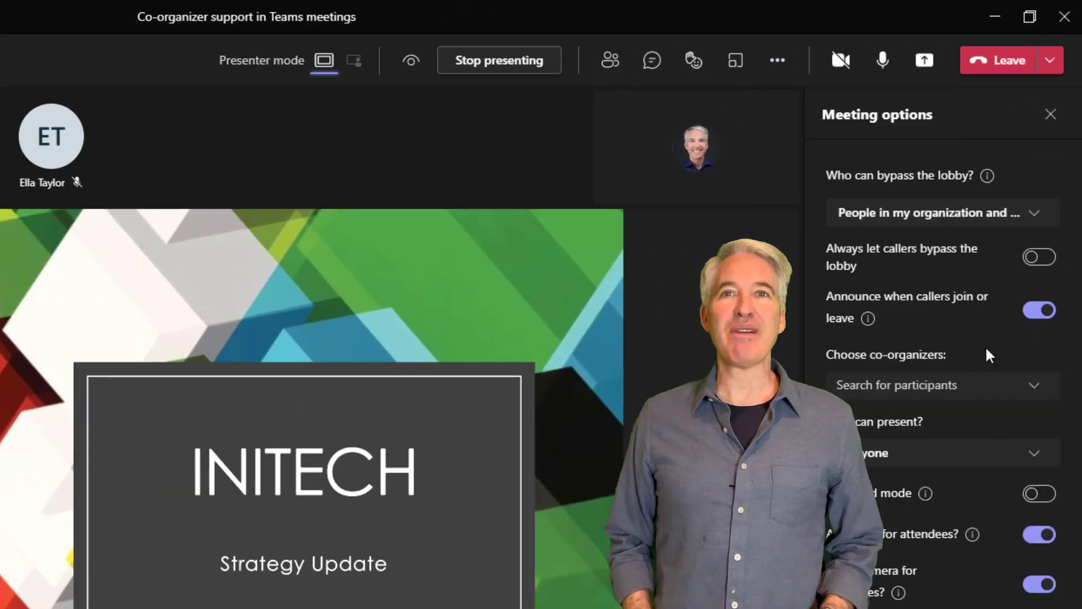
- Preview the co-organizer, meeting-notification muting and emoji-picker features shown in the intro montage
click(986, 385)
click(891, 468)
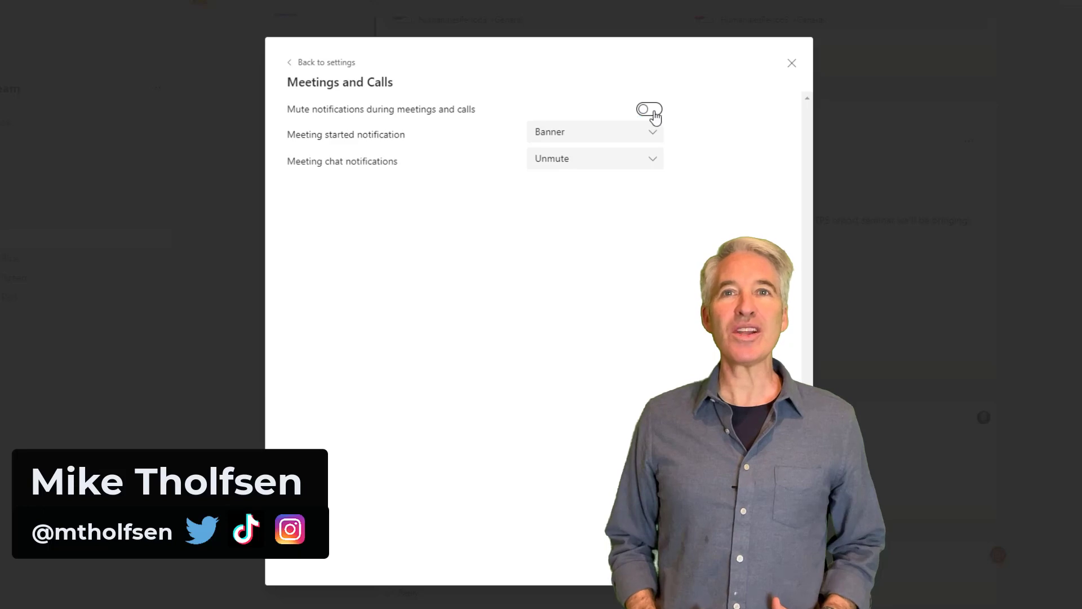
click(651, 110)
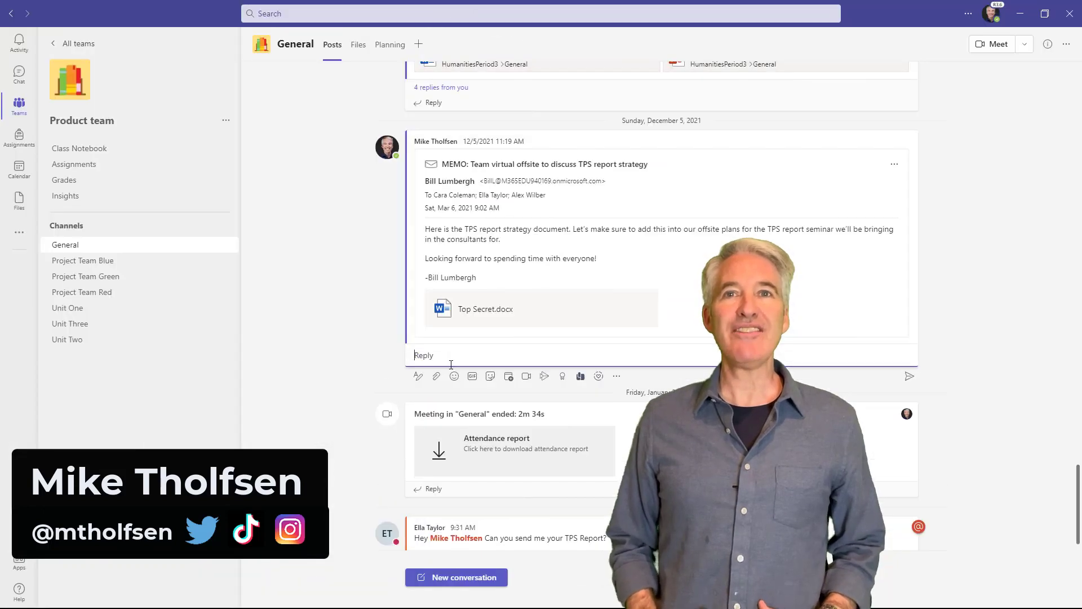
click(447, 375)
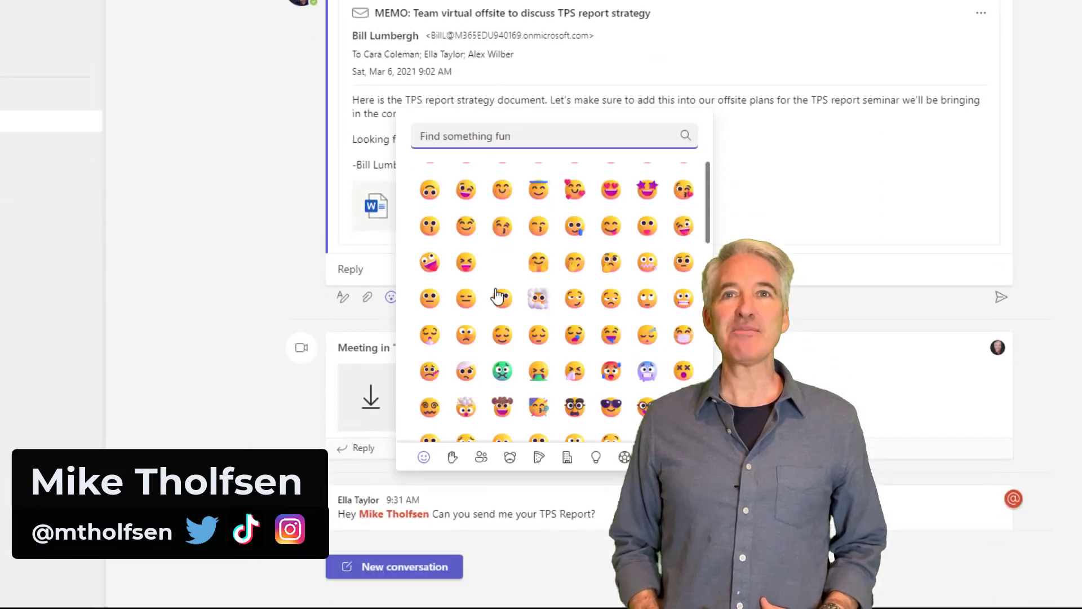
click(452, 458)
click(482, 461)
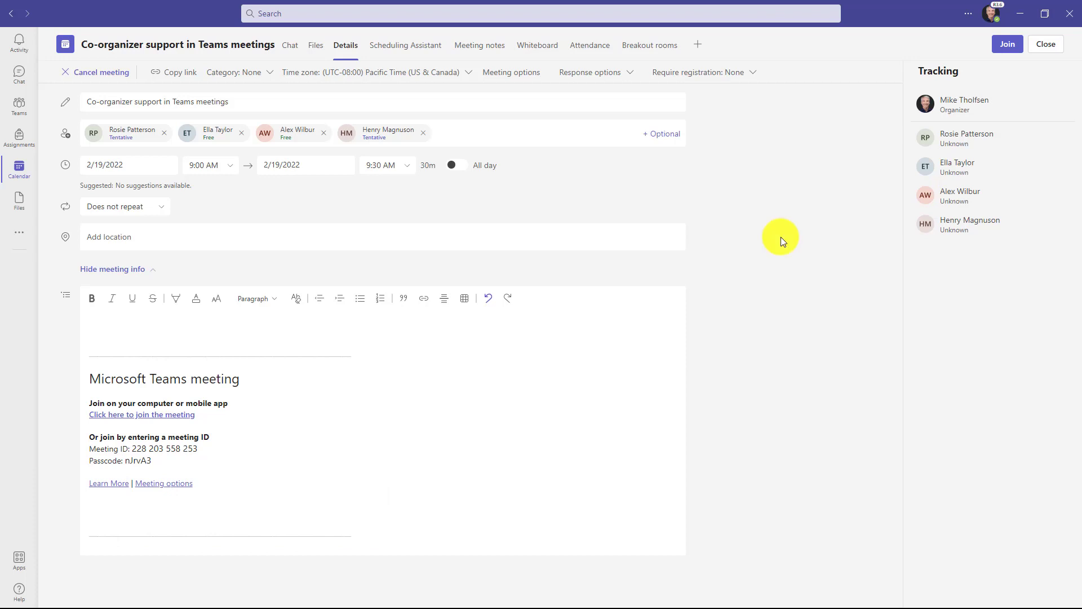
- Join the Co-organizer support in Teams meetings call from its event page
click(1007, 44)
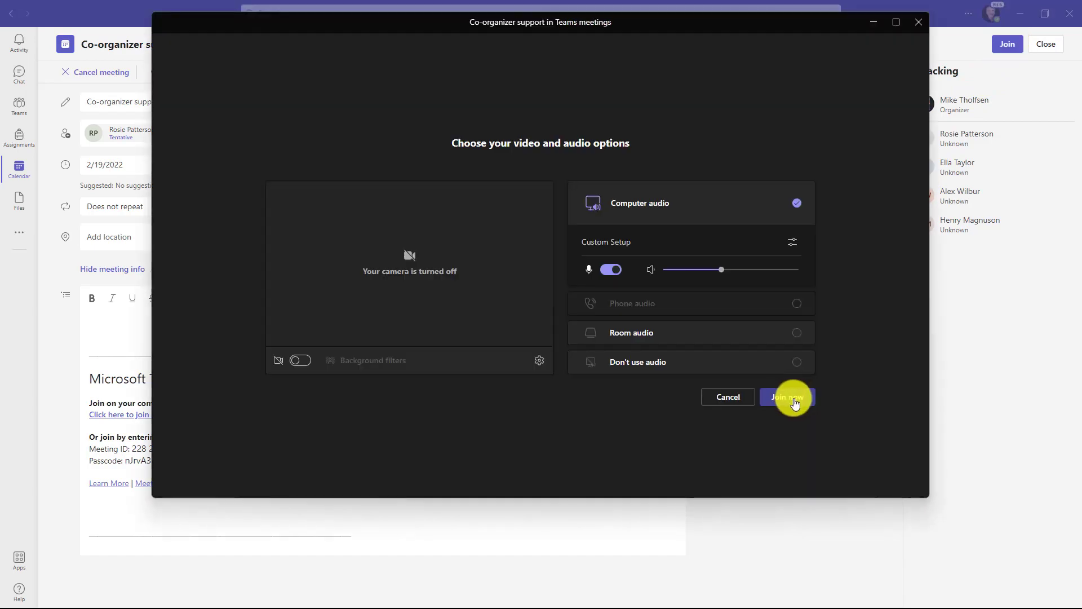
click(793, 398)
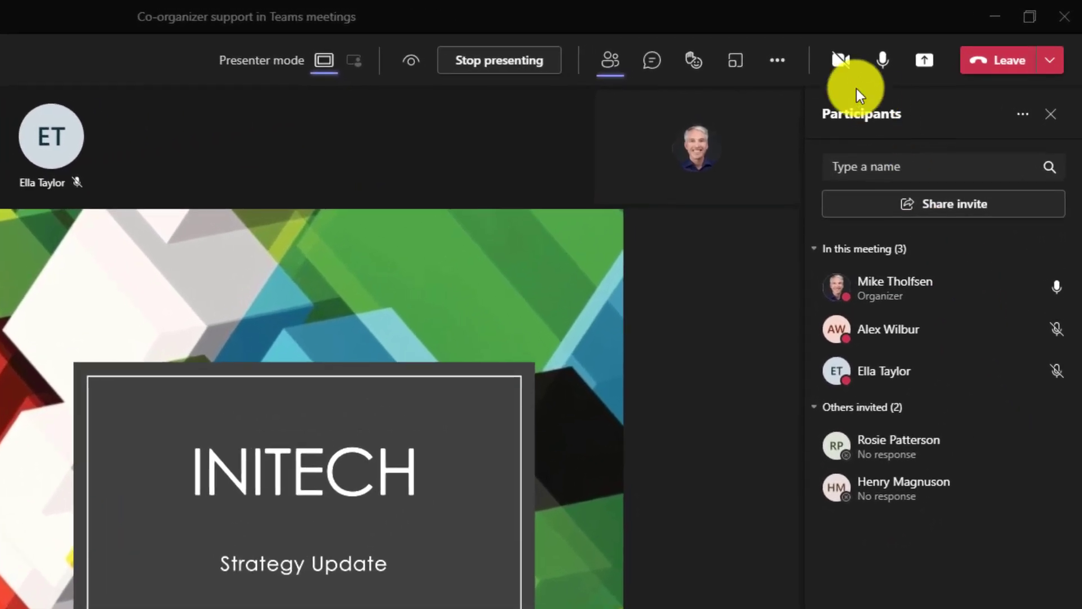
- Save an attendee as co-organizer in Meeting options, then show the participant list
click(787, 74)
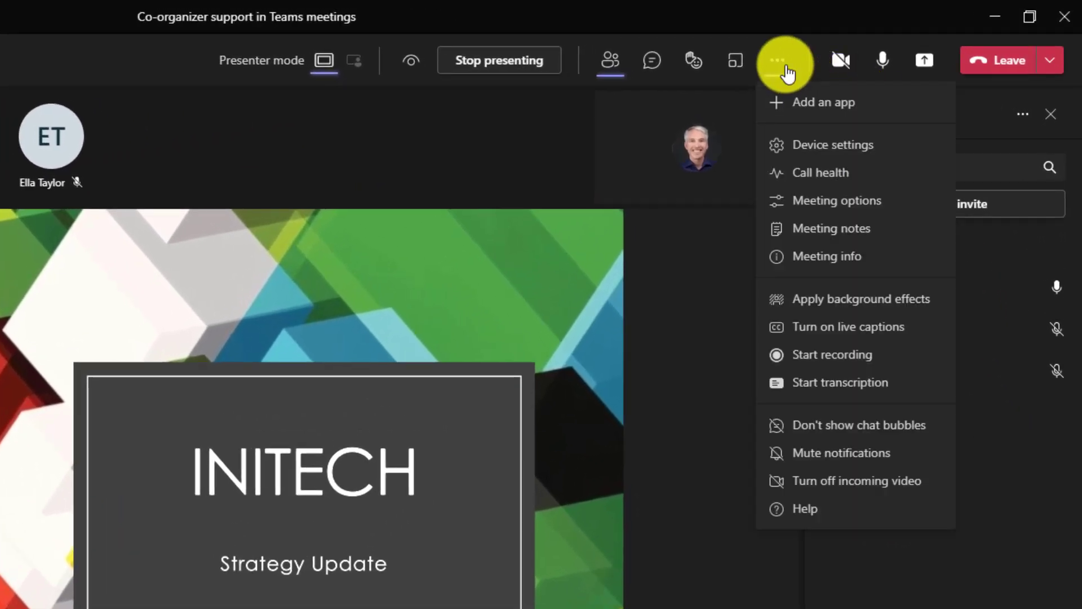
click(891, 210)
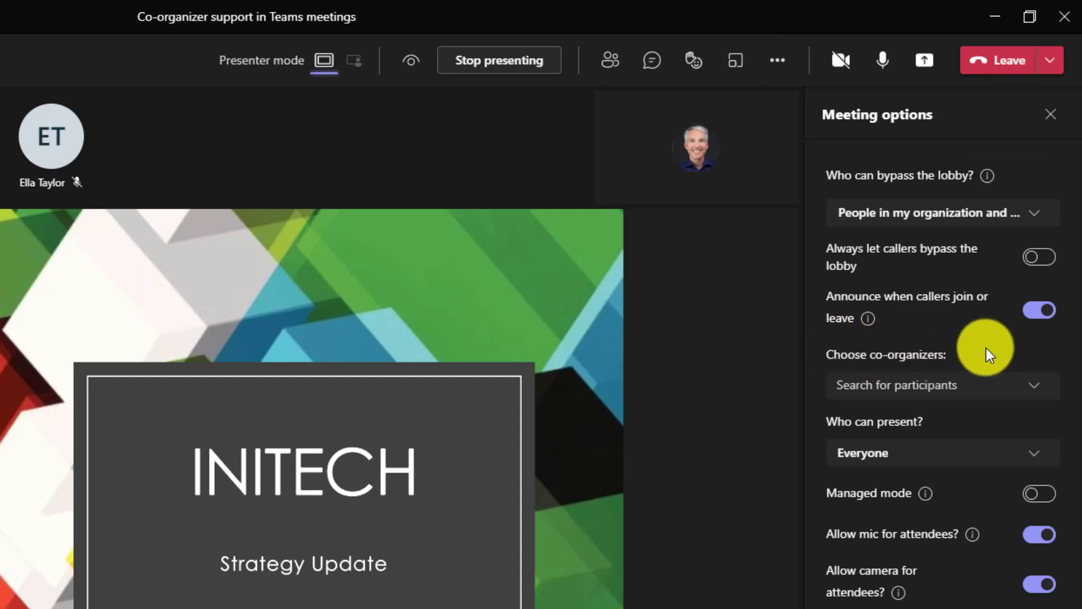
click(1033, 385)
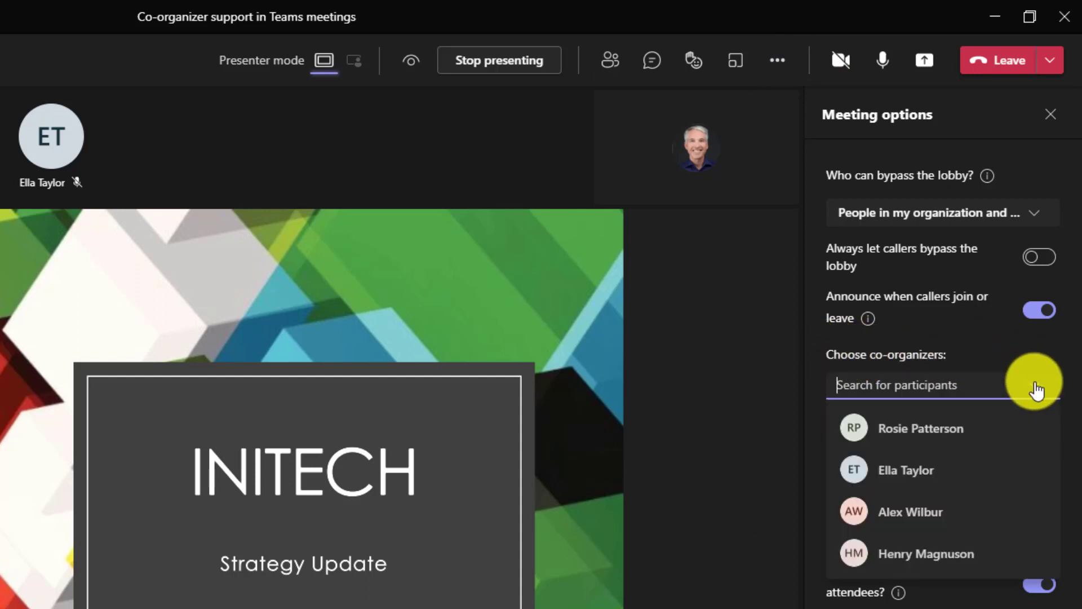
click(937, 469)
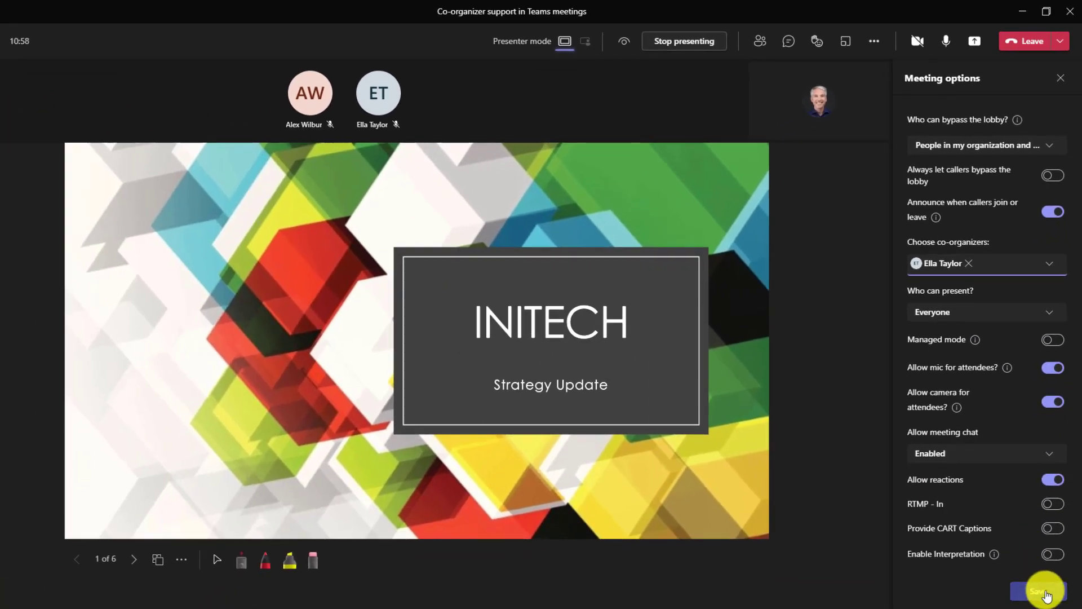
click(1043, 592)
click(760, 41)
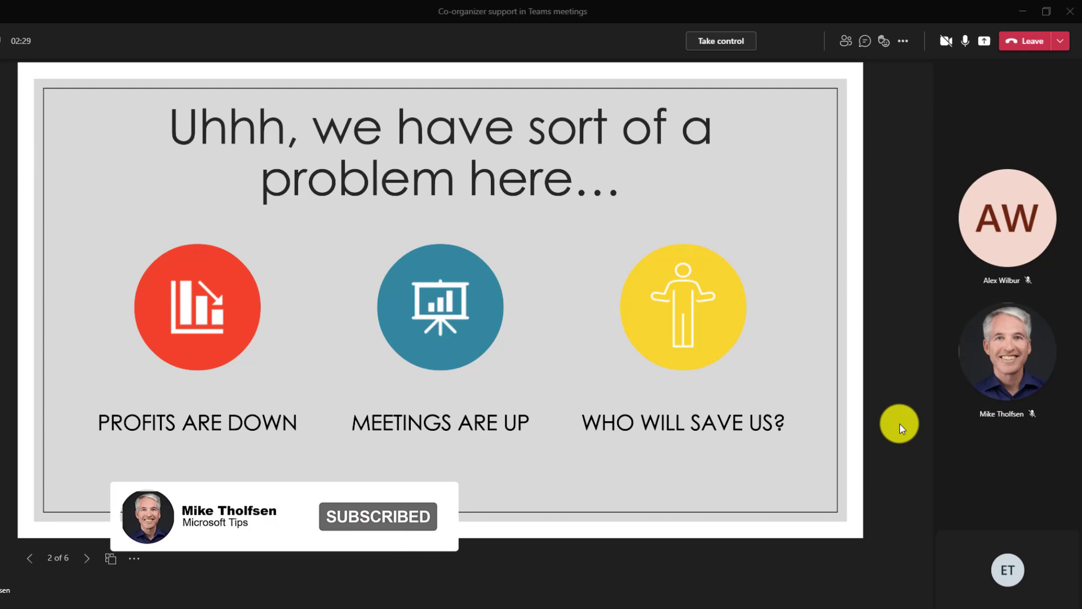
- As co-organizer, toggle attendee camera permission and open the participant list's extra actions menu
click(903, 41)
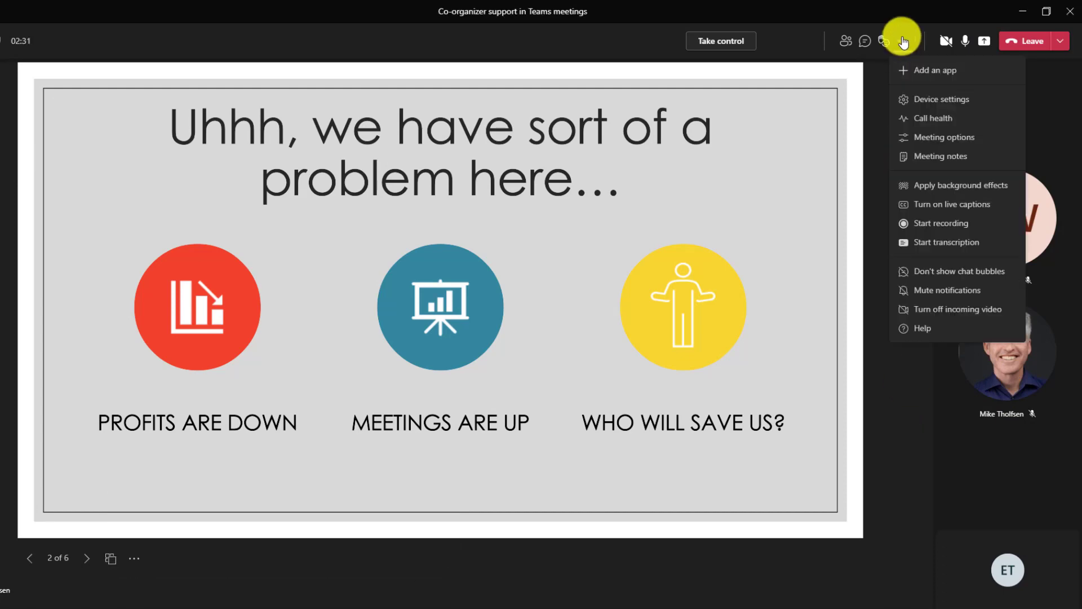
click(980, 138)
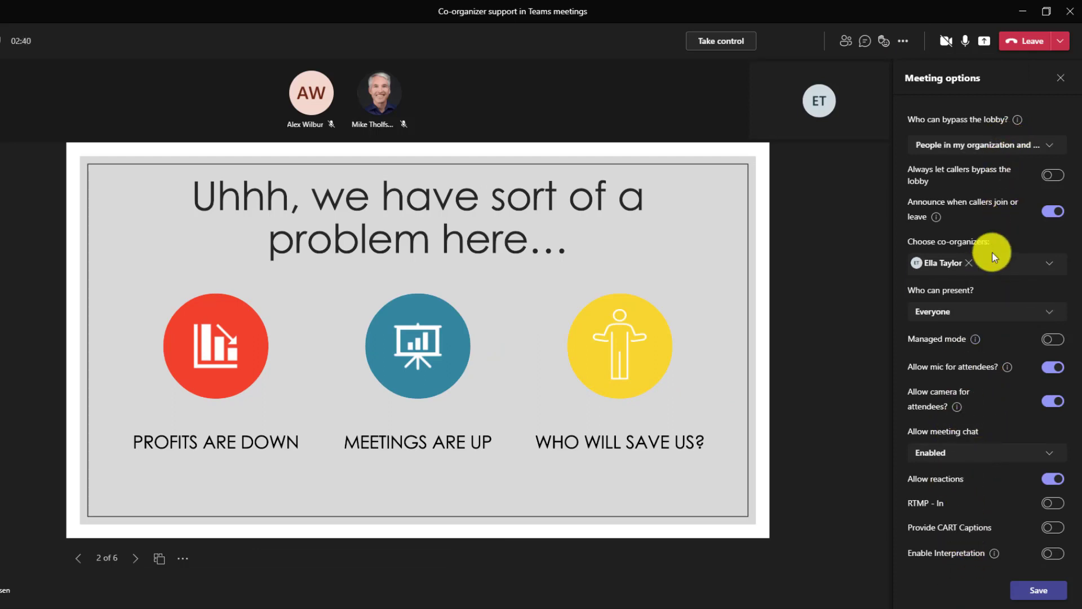
click(1048, 404)
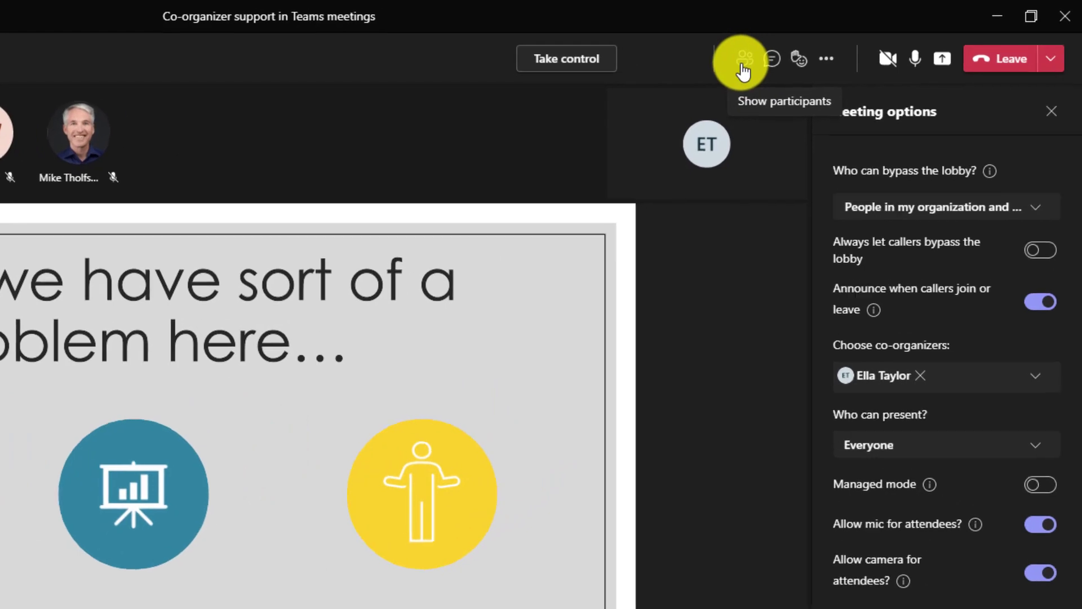
click(811, 55)
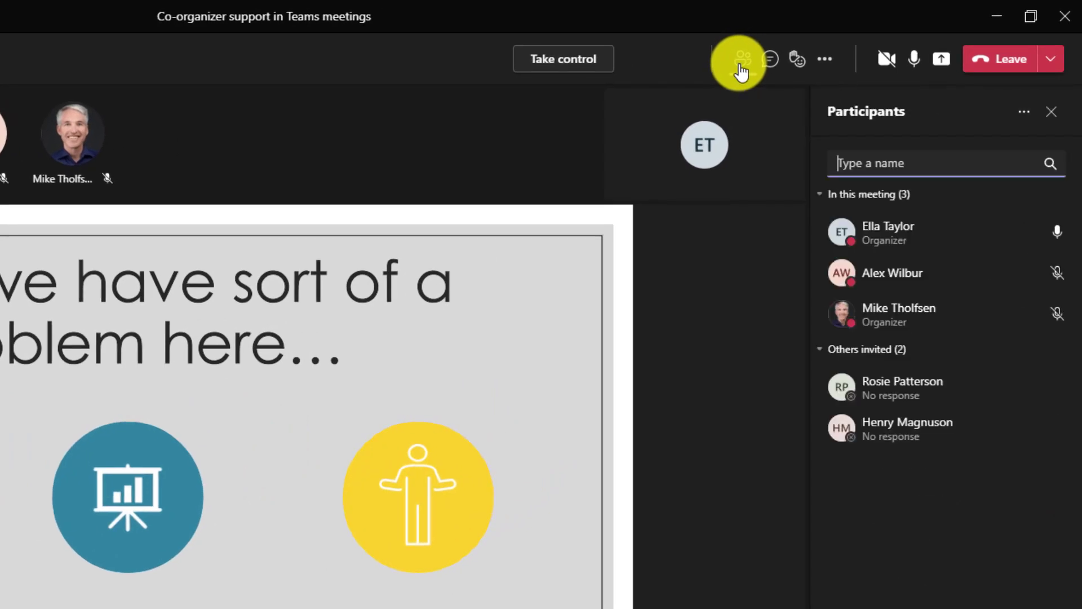
click(1025, 118)
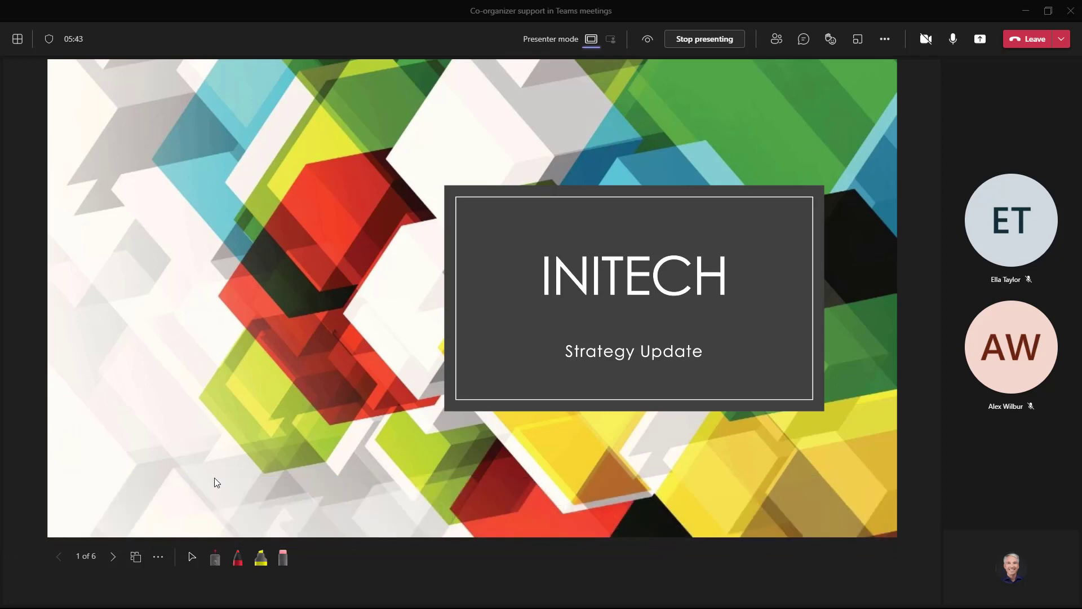
- Advance the deck to slide 2, dismiss the mention toast, and mute meeting notifications
click(114, 559)
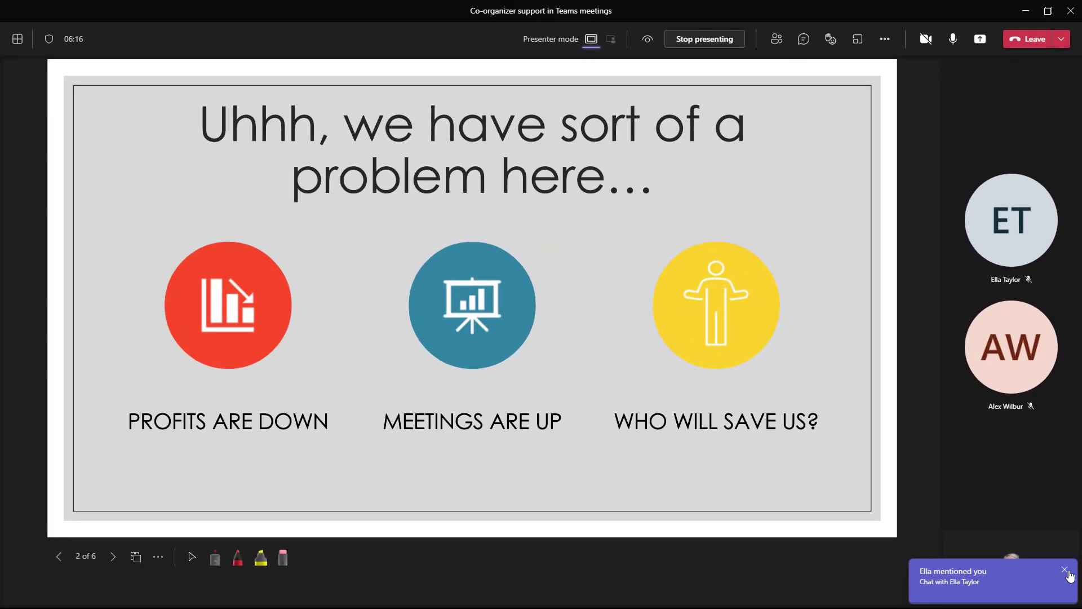
click(1067, 570)
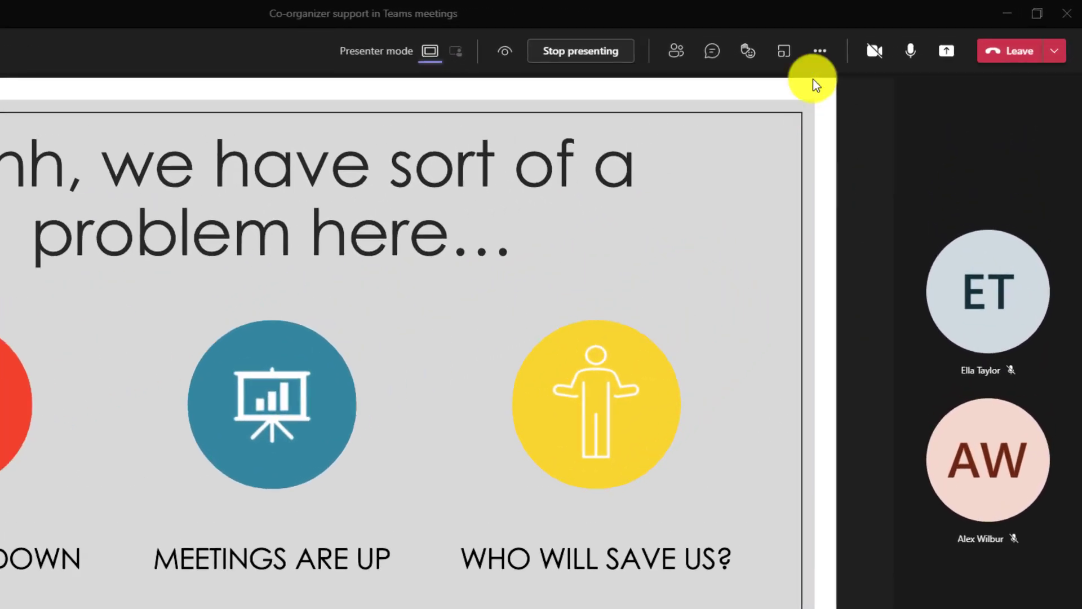
click(820, 52)
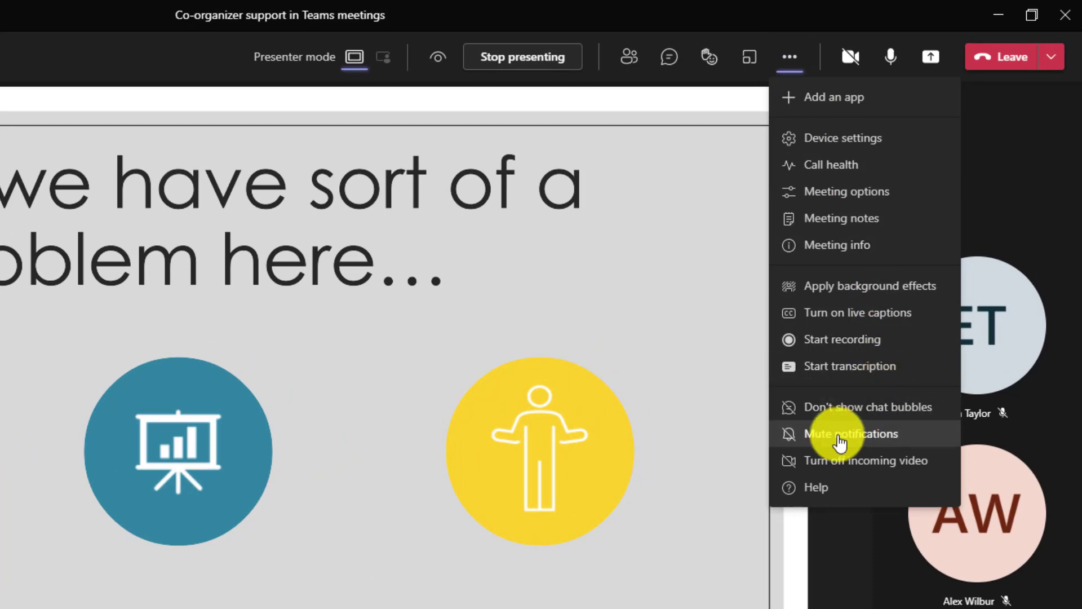
click(931, 442)
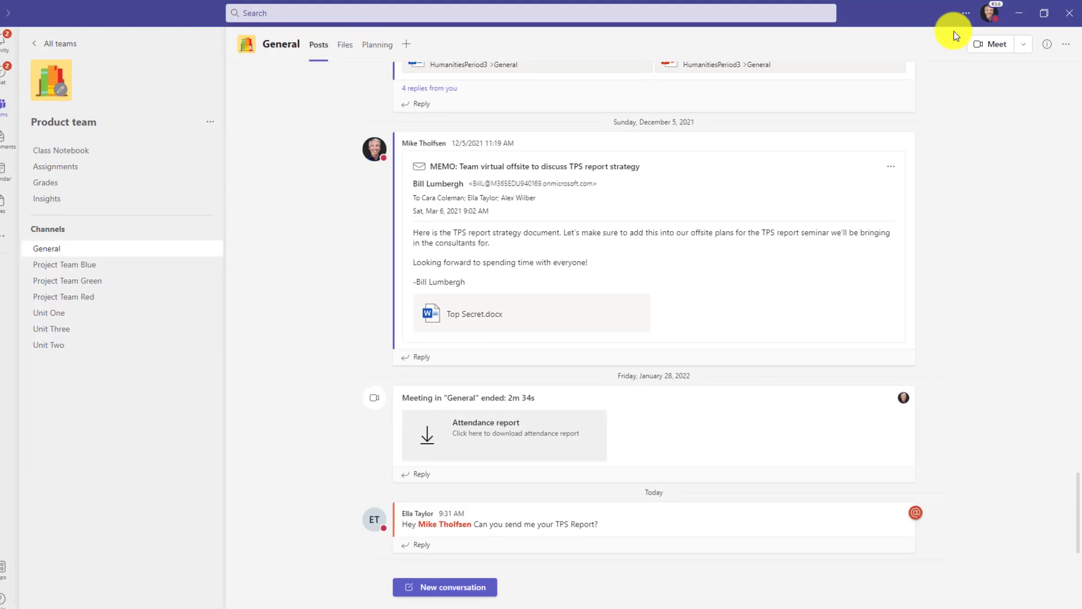
- Turn on muting of notifications during meetings and calls in Notifications settings
click(966, 12)
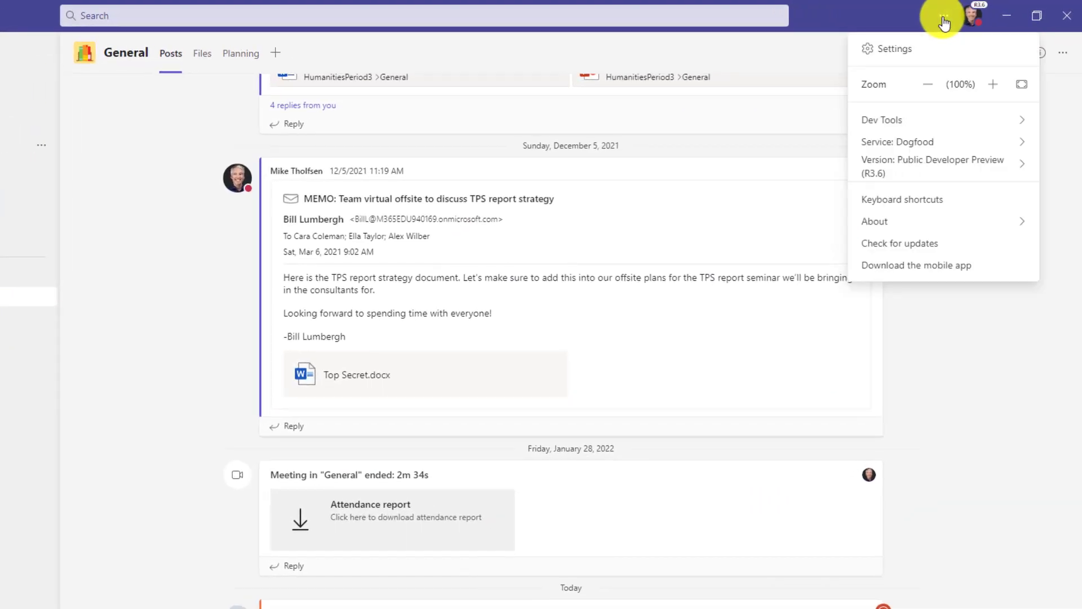
click(895, 52)
click(237, 231)
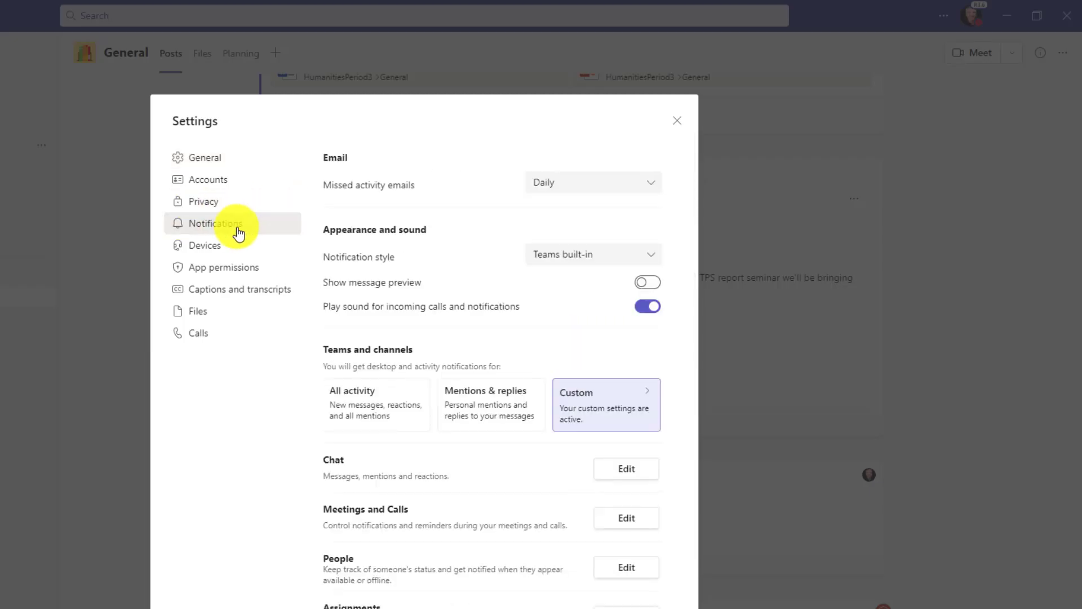
scroll(466, 340, down, 3)
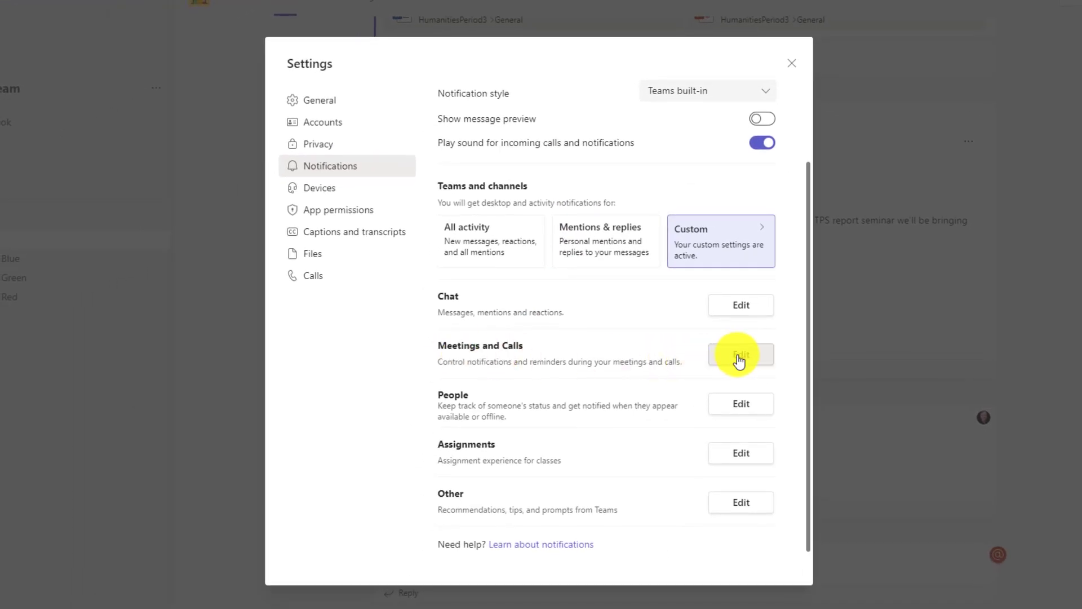
click(739, 361)
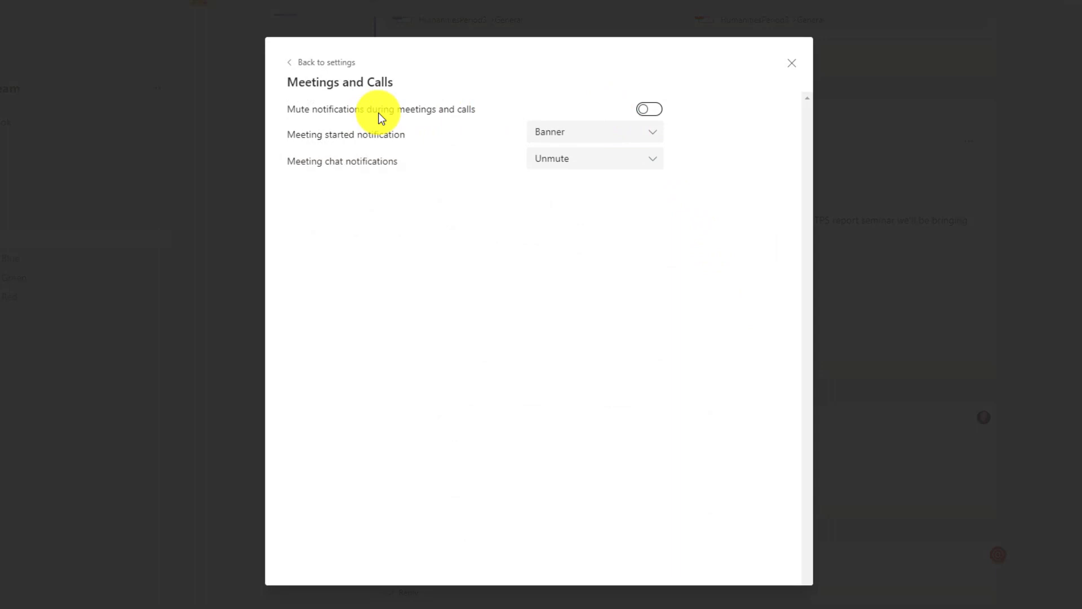
click(649, 111)
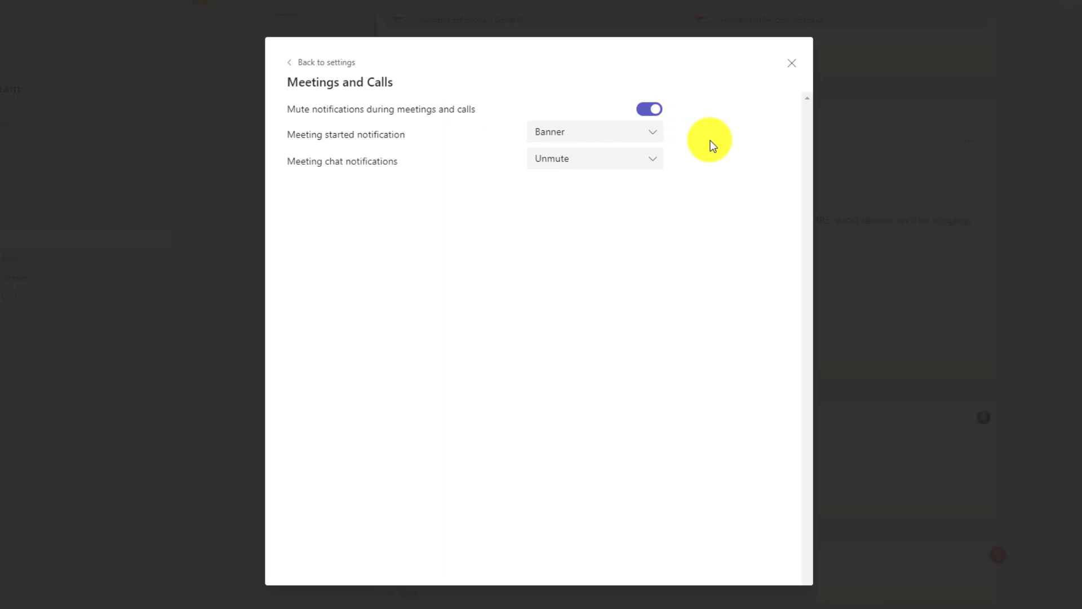
- Leave Meeting started notifications on Banner and meeting chat notifications on Unmute
key(Tab)
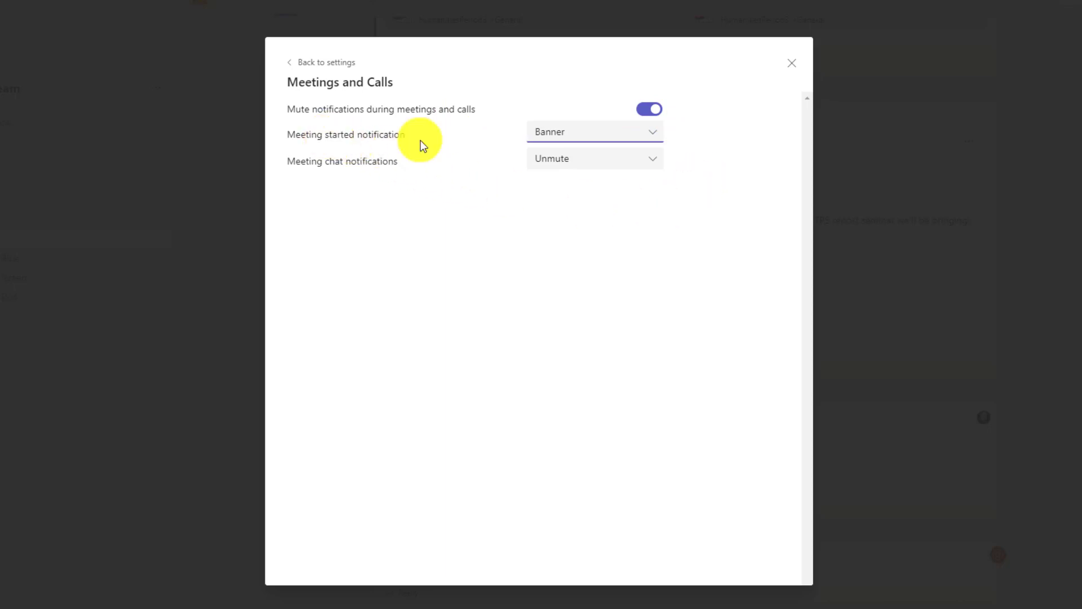
click(585, 135)
click(579, 196)
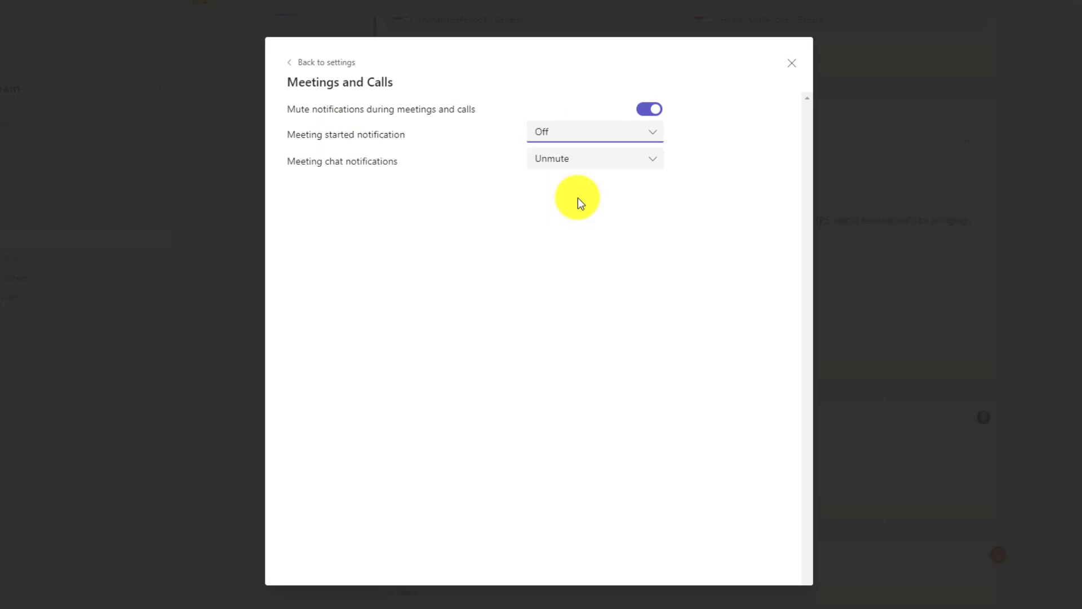
click(581, 161)
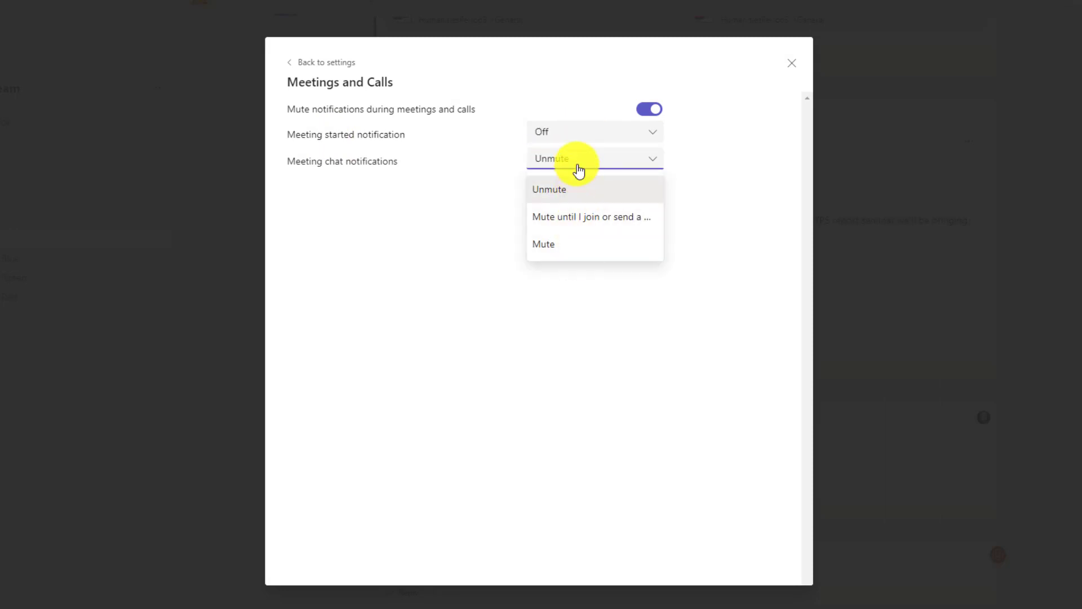
click(578, 167)
click(572, 140)
click(571, 163)
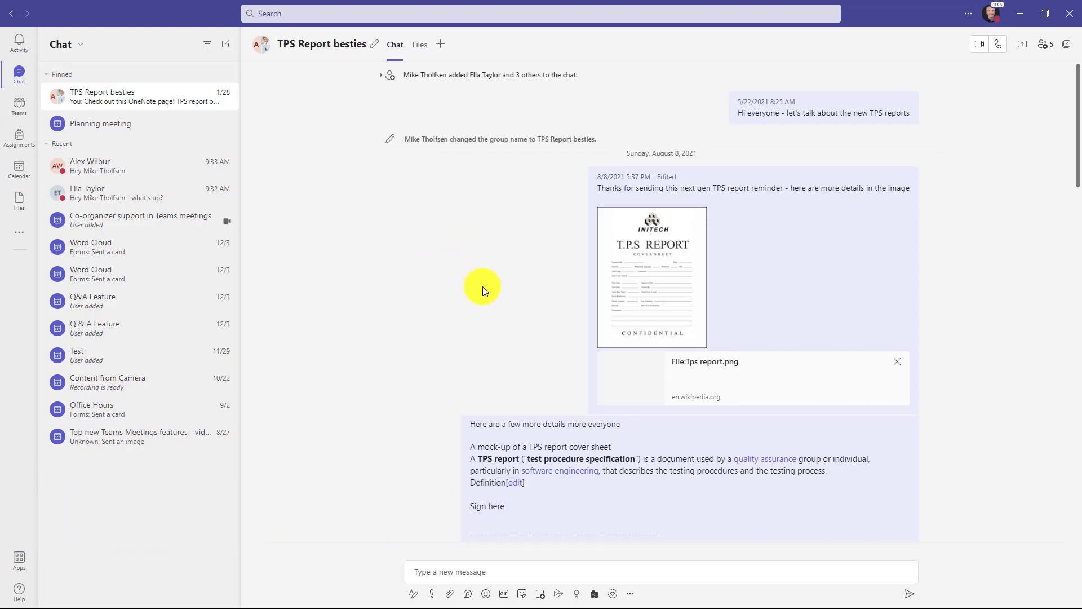
- Set chat density to Compact in Settings and close Settings
scroll(487, 288, down, 4)
scroll(451, 309, down, 7)
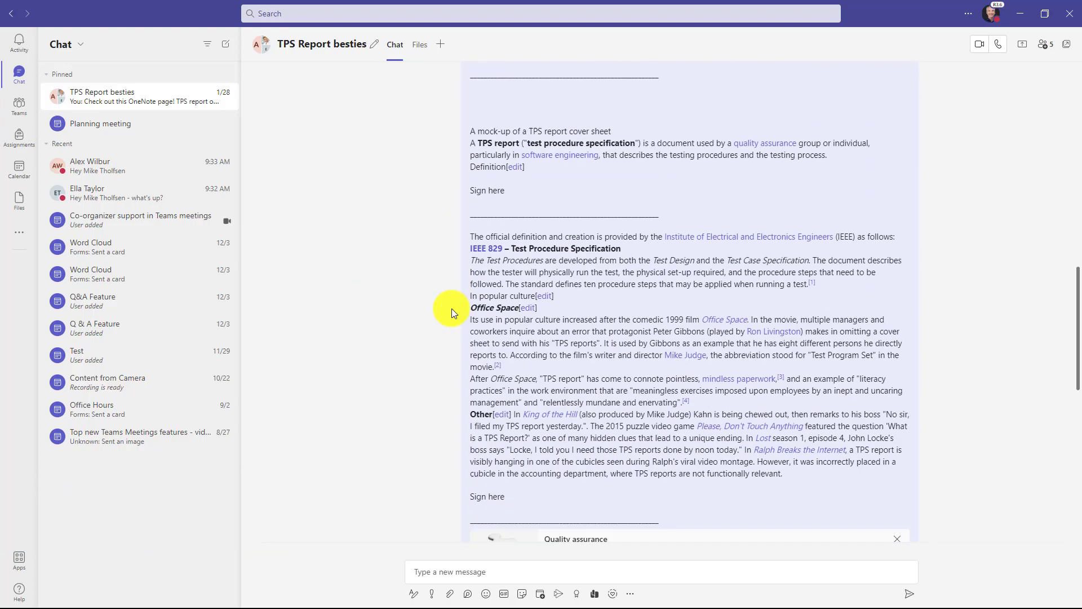
scroll(452, 309, up, 10)
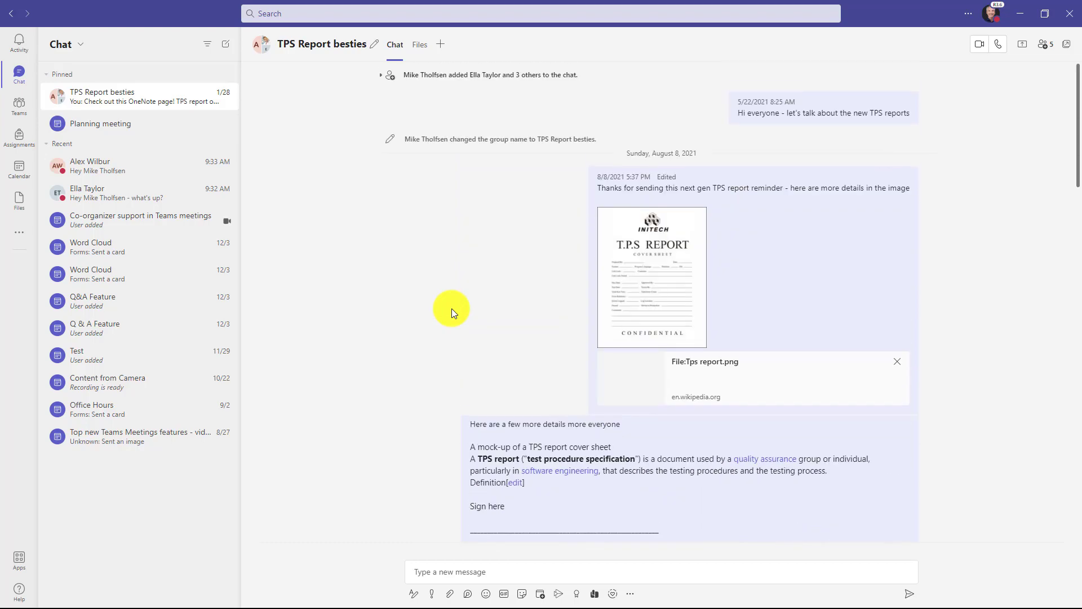
click(968, 15)
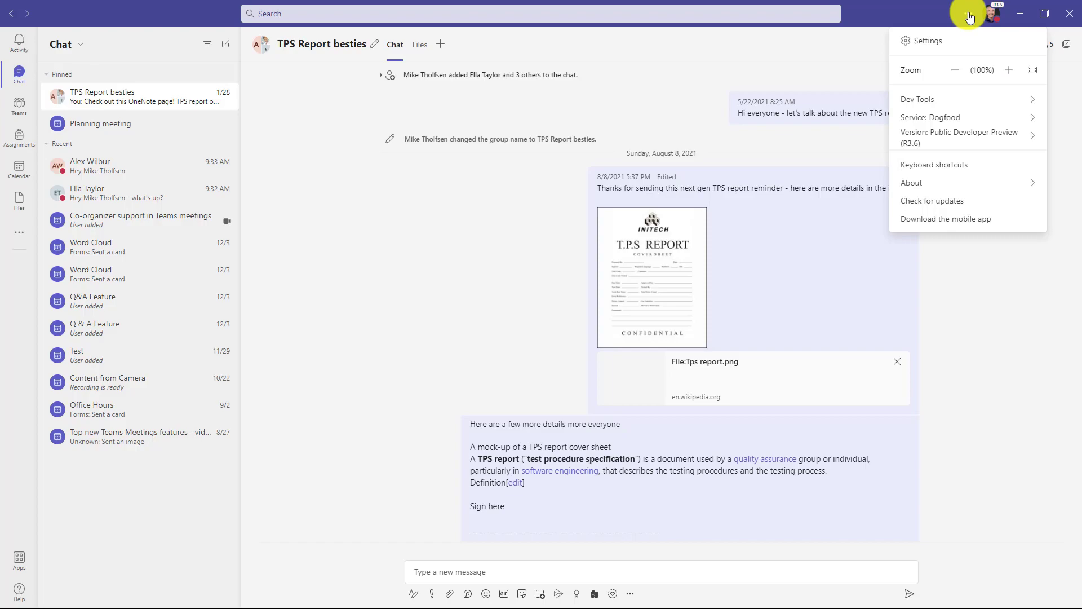
click(926, 40)
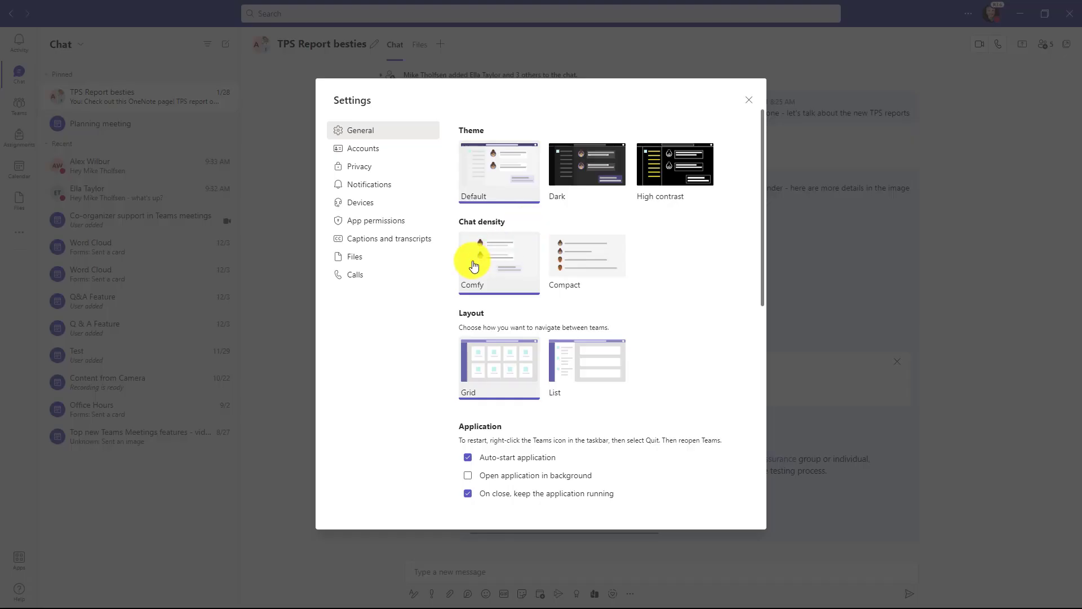
click(593, 265)
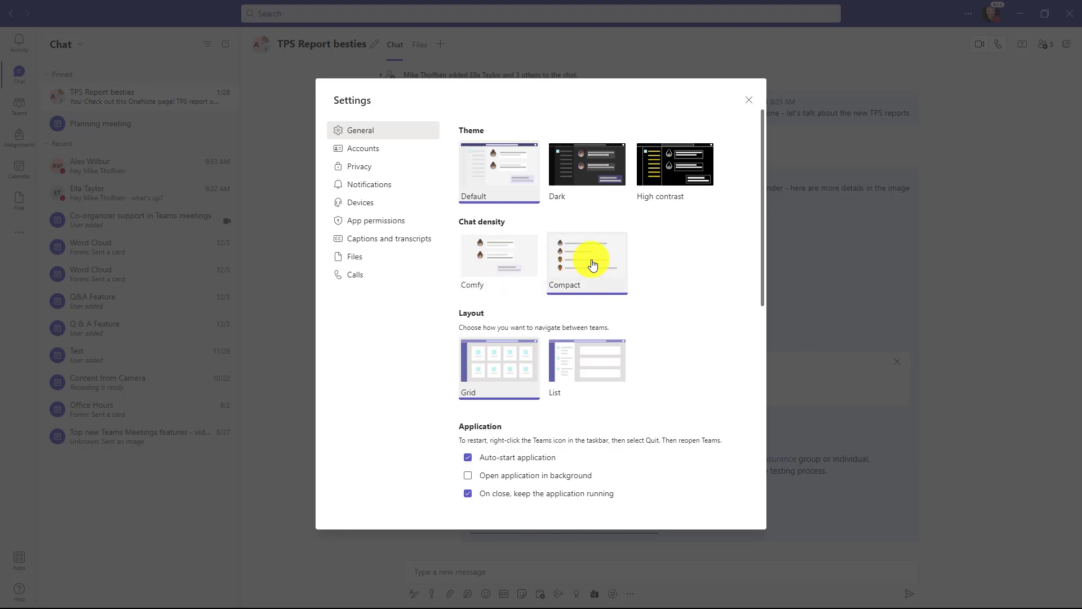
click(748, 100)
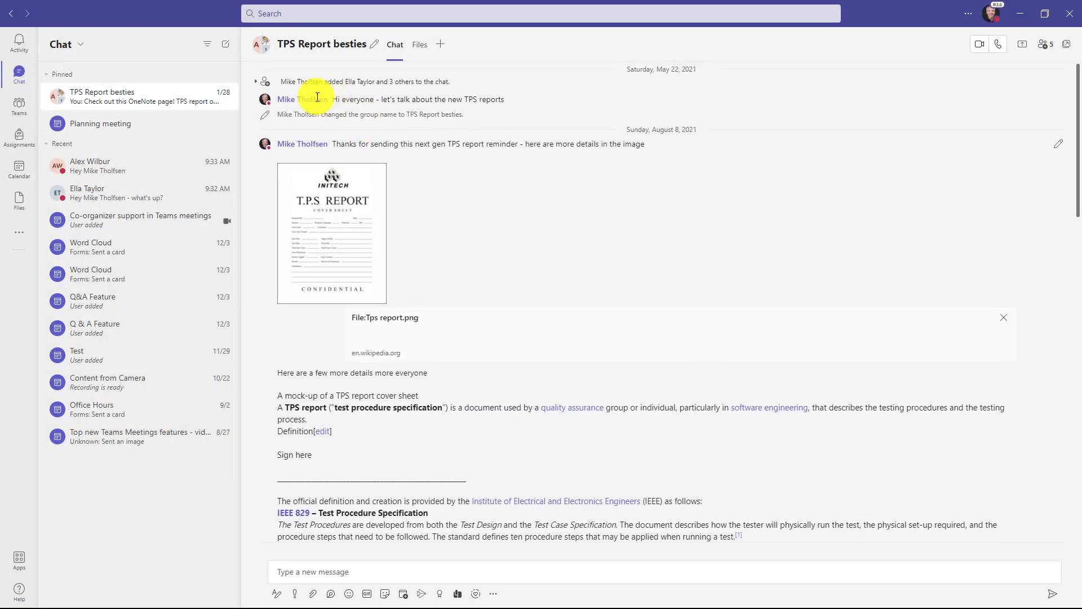
- Scroll the compact group chat, then open the one-to-one chat with a colleague
scroll(308, 277, down, 6)
scroll(309, 279, down, 10)
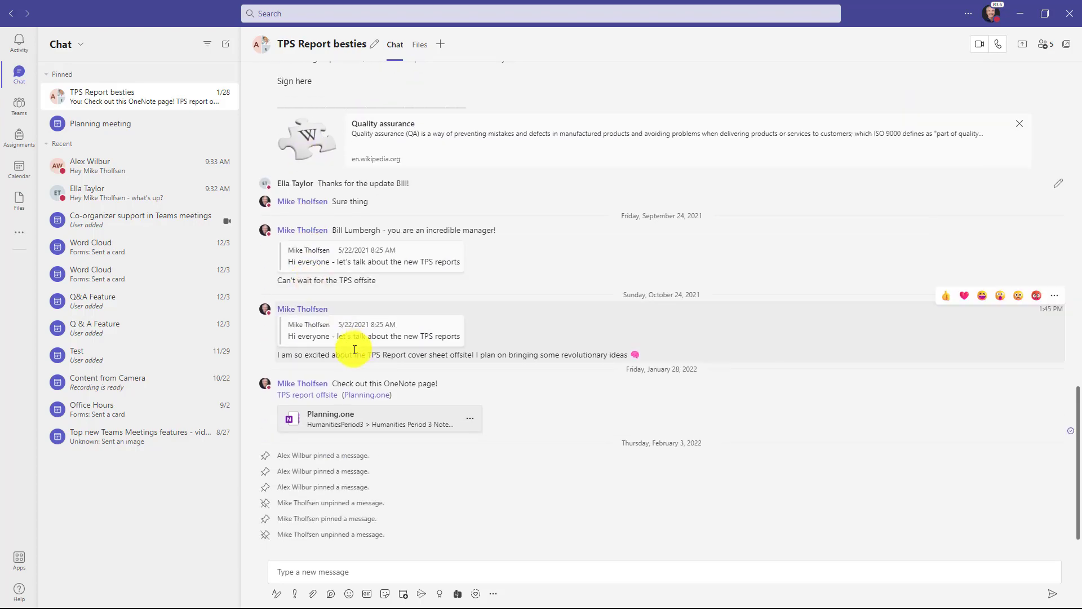
scroll(352, 350, up, 4)
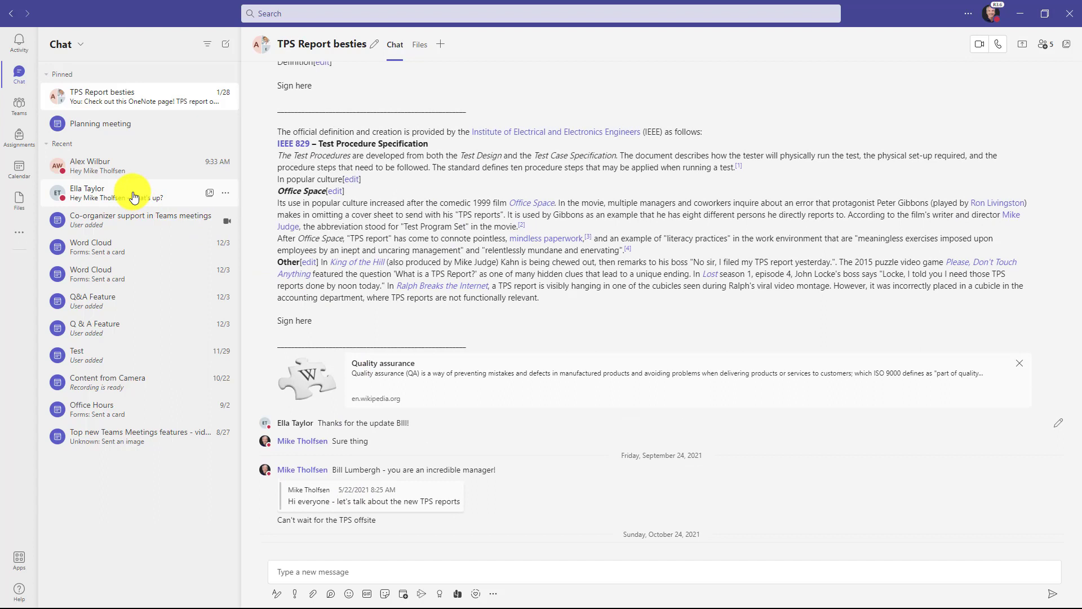
click(134, 196)
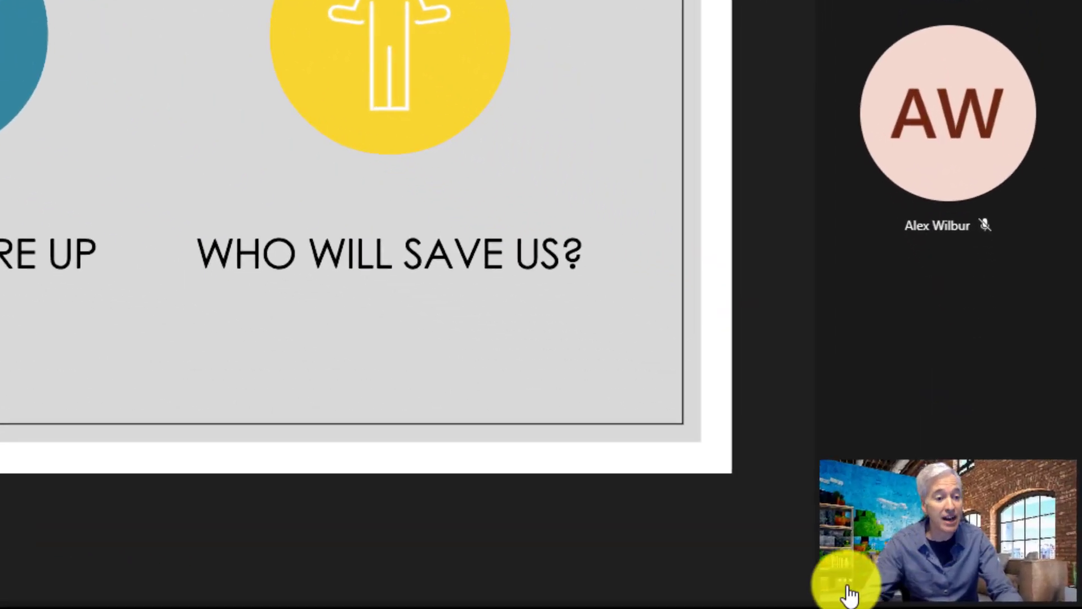
click(954, 598)
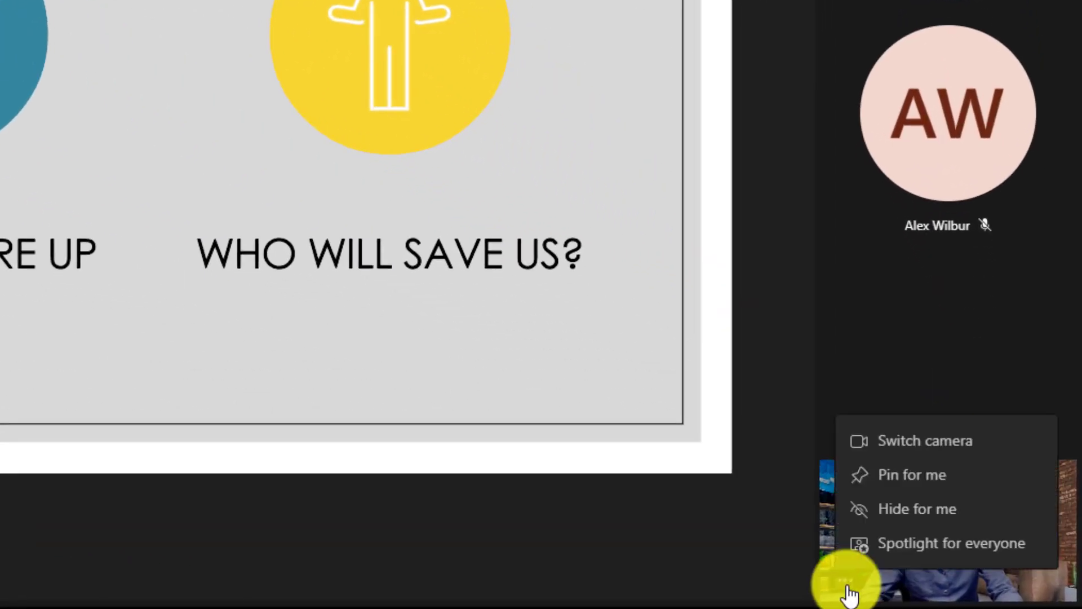
click(958, 475)
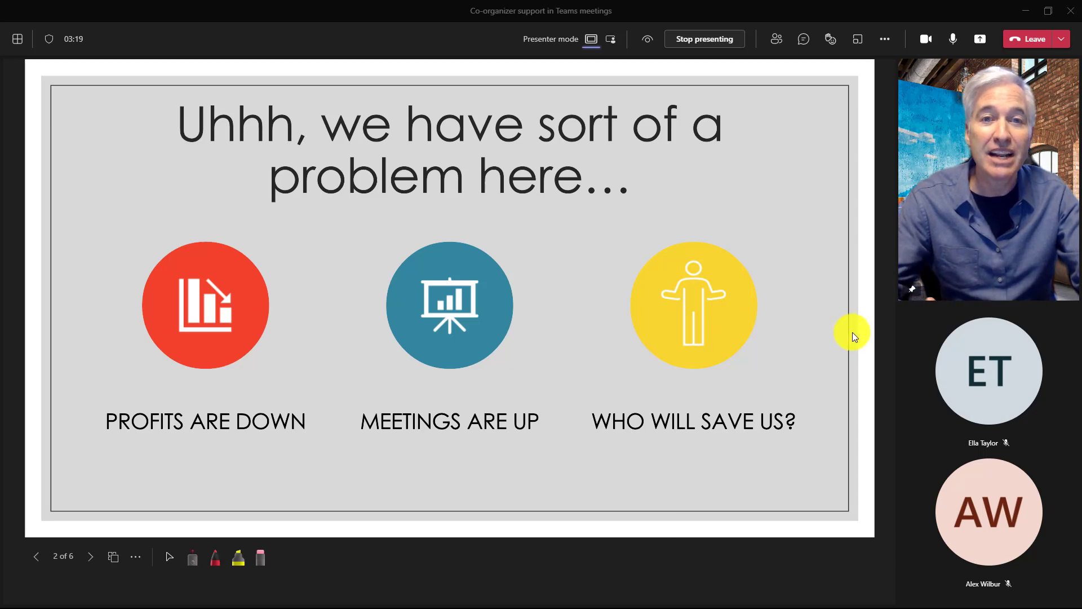
click(925, 289)
click(957, 235)
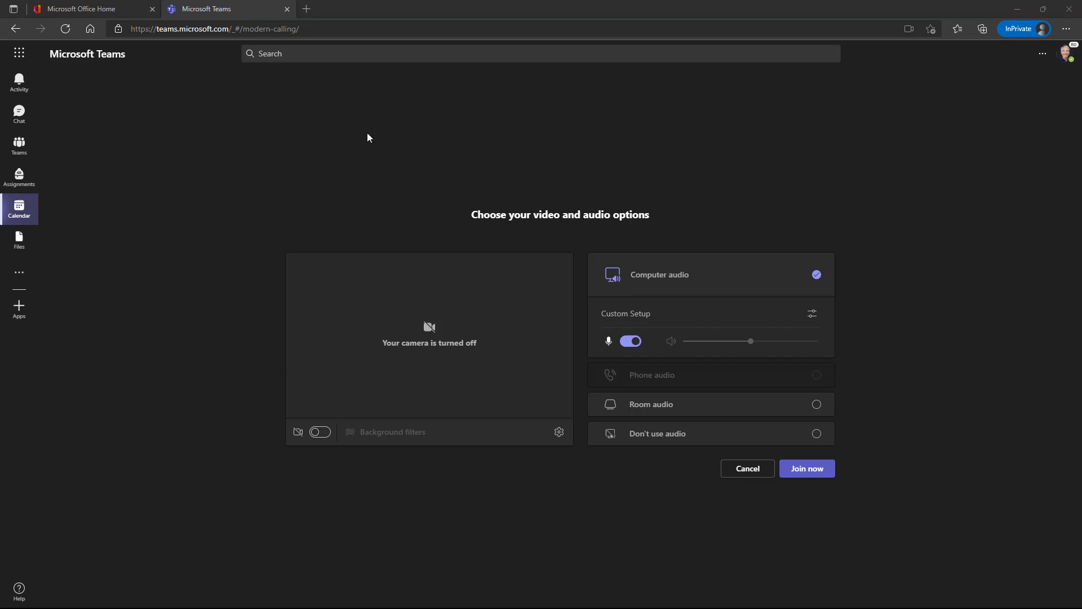
- Turn on the pre-join camera and apply the Pantone Design Studio background
click(324, 432)
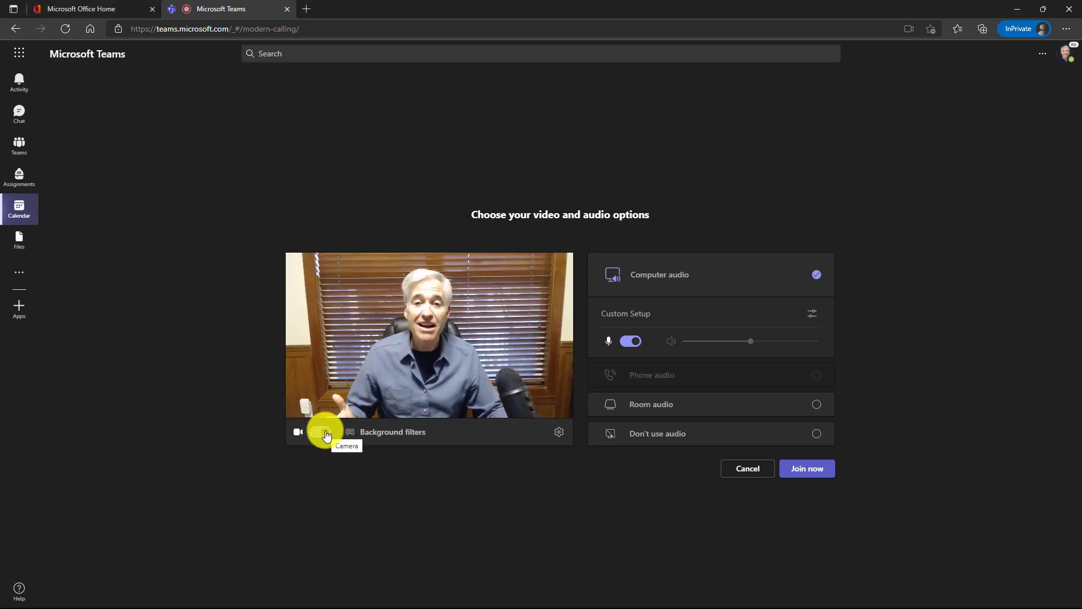
click(380, 432)
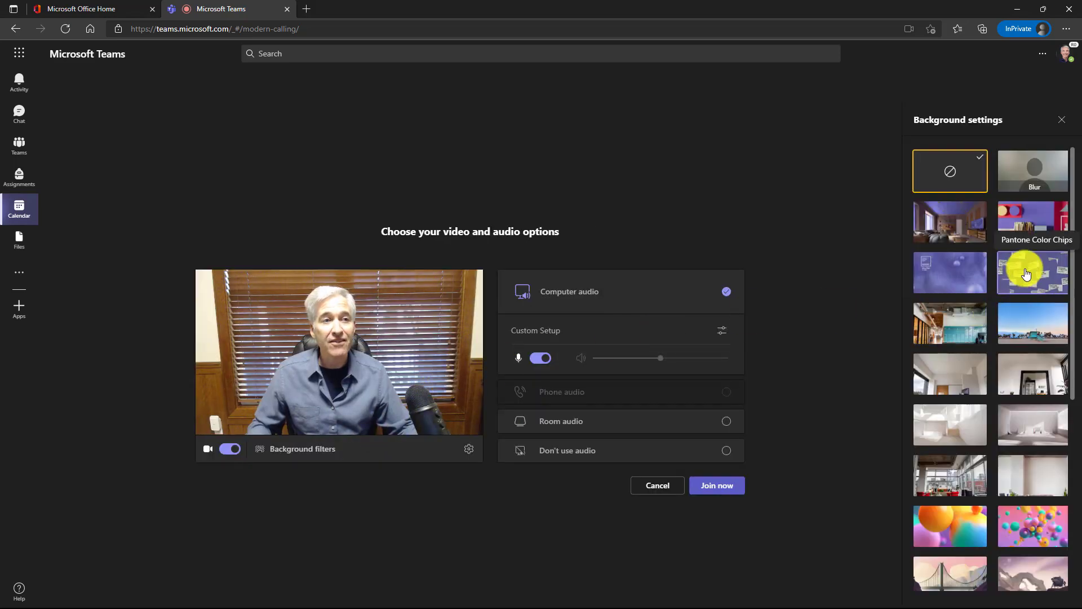
click(1018, 235)
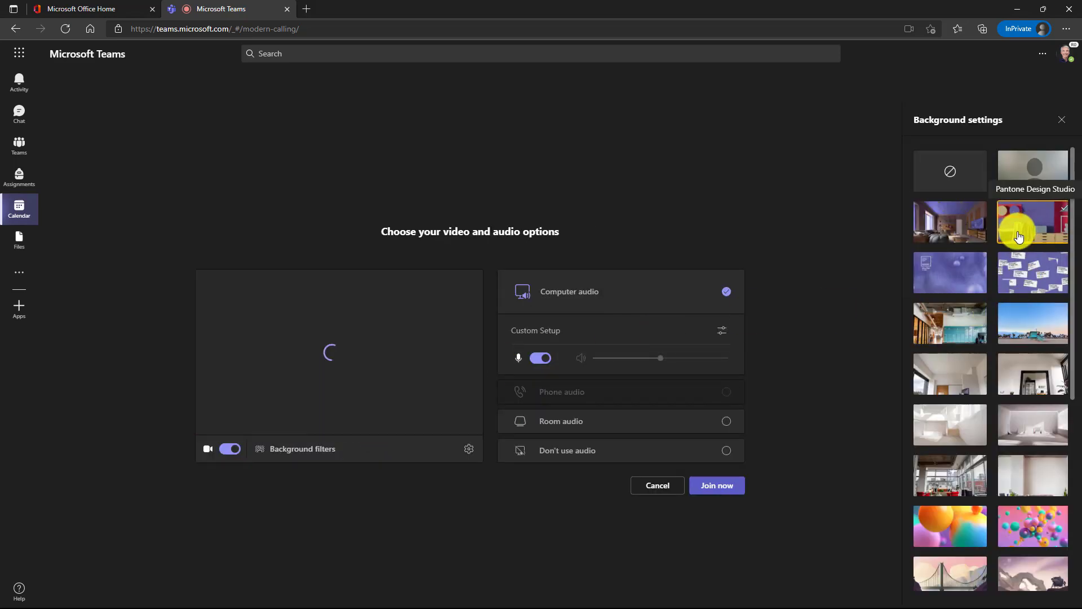
scroll(1011, 278, down, 10)
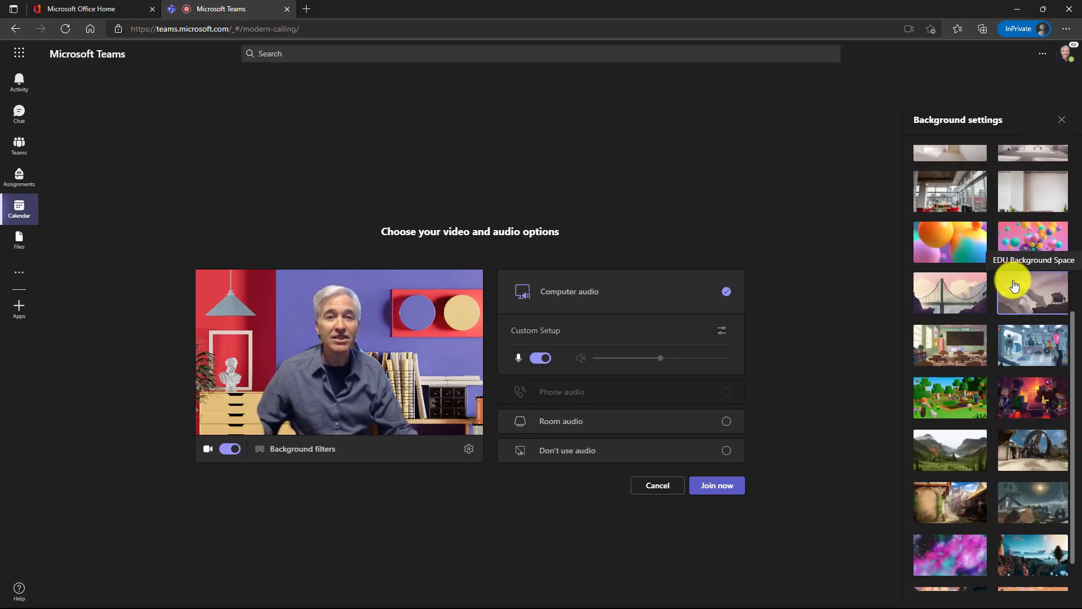
scroll(1011, 288, up, 10)
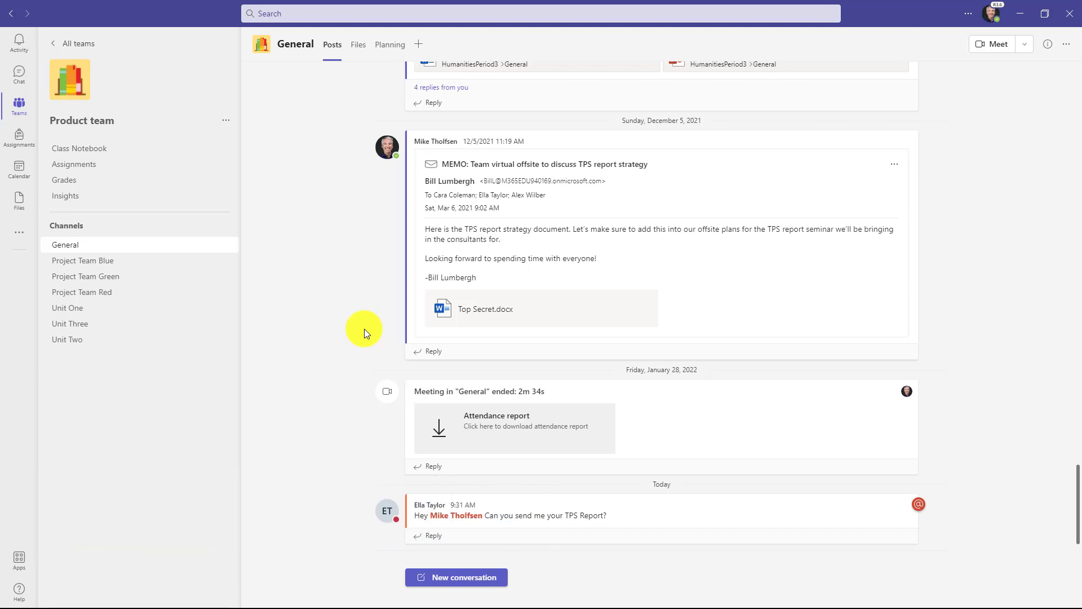
- Start a reply to the TPS strategy memo and insert the Bullseye emoji from Activities
click(437, 356)
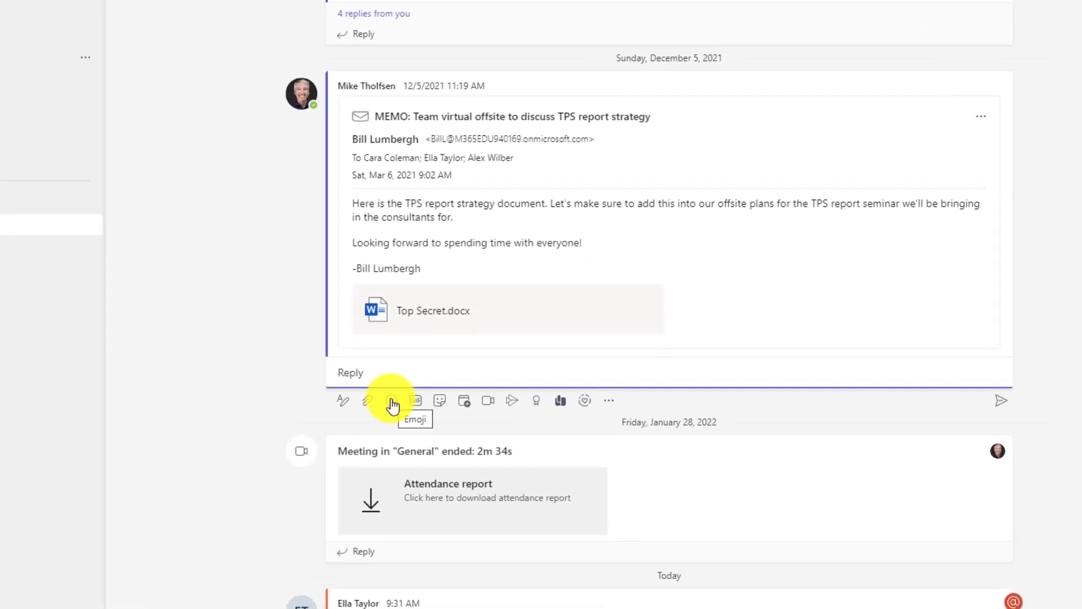
click(392, 401)
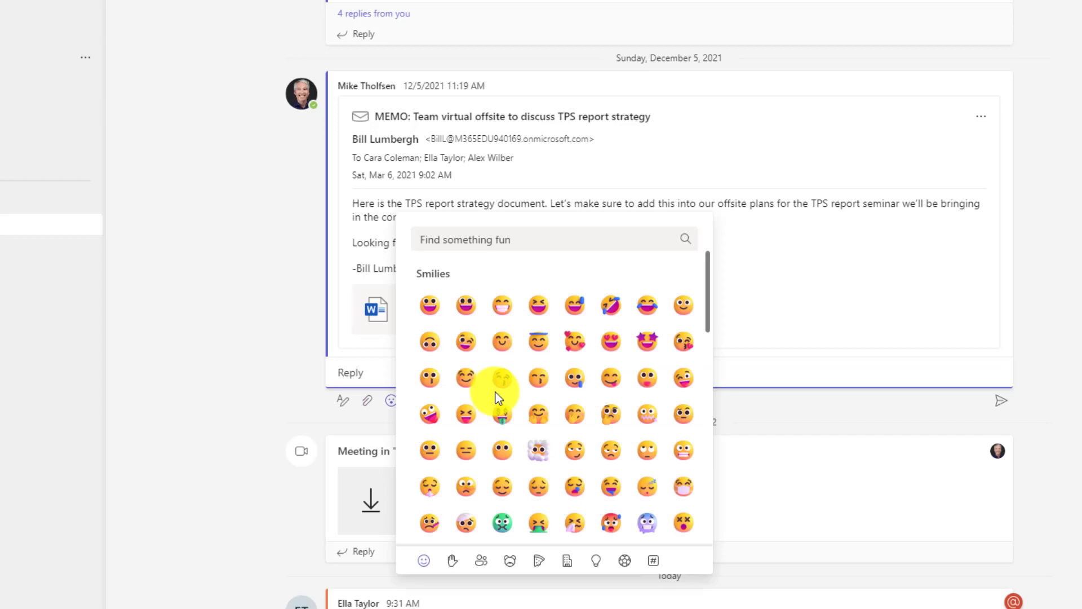
scroll(496, 298, down, 5)
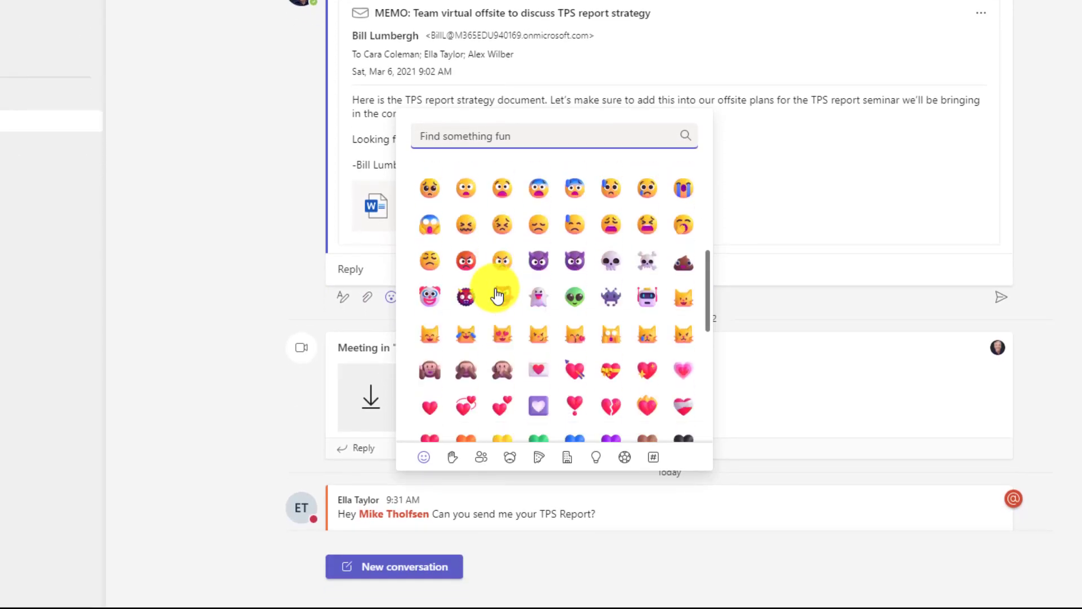
click(454, 458)
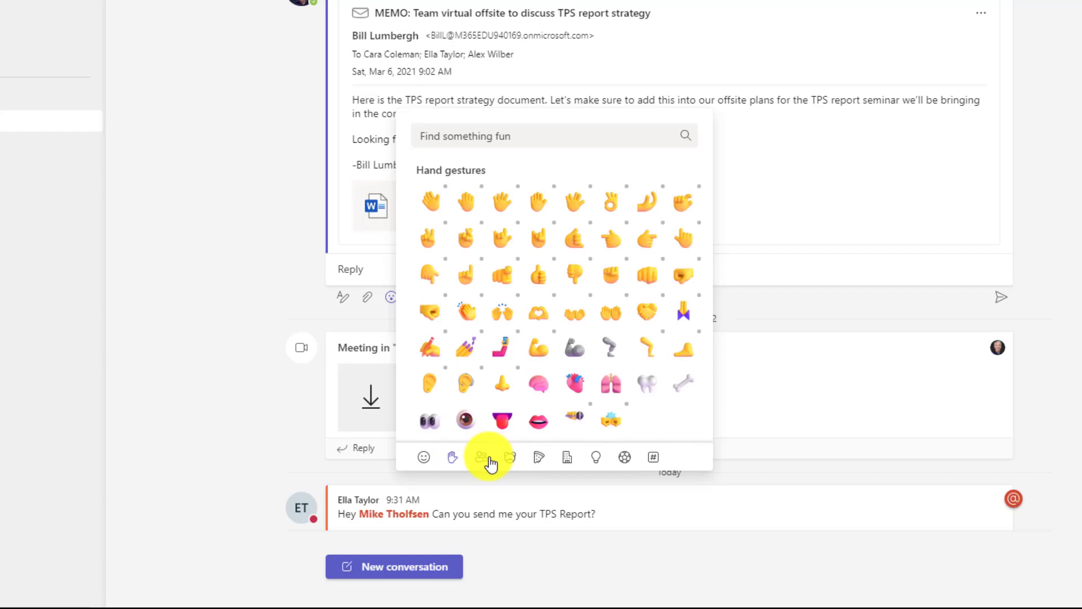
click(510, 458)
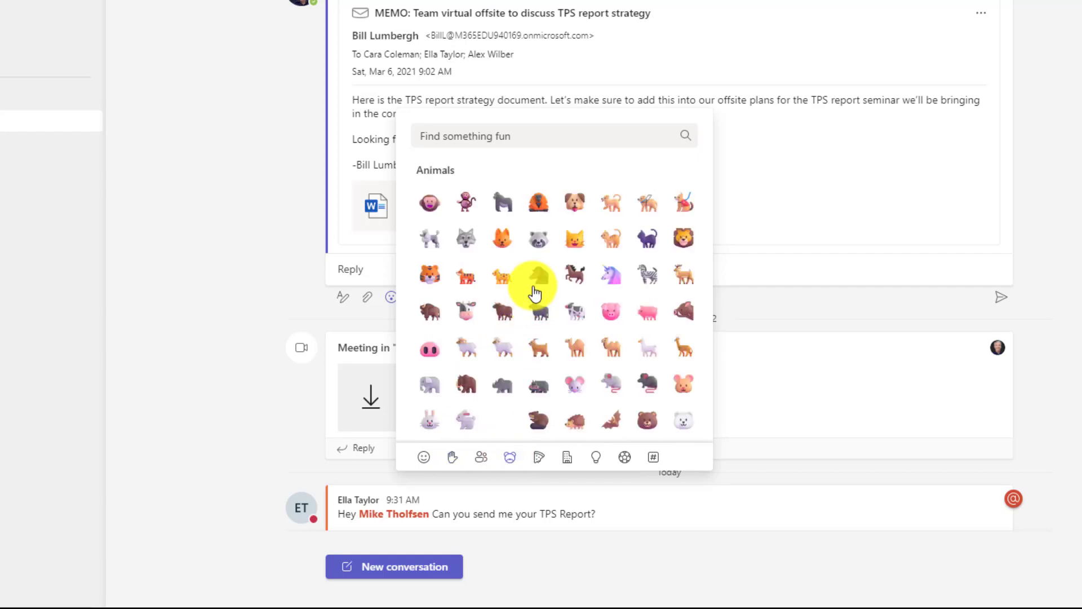
click(541, 457)
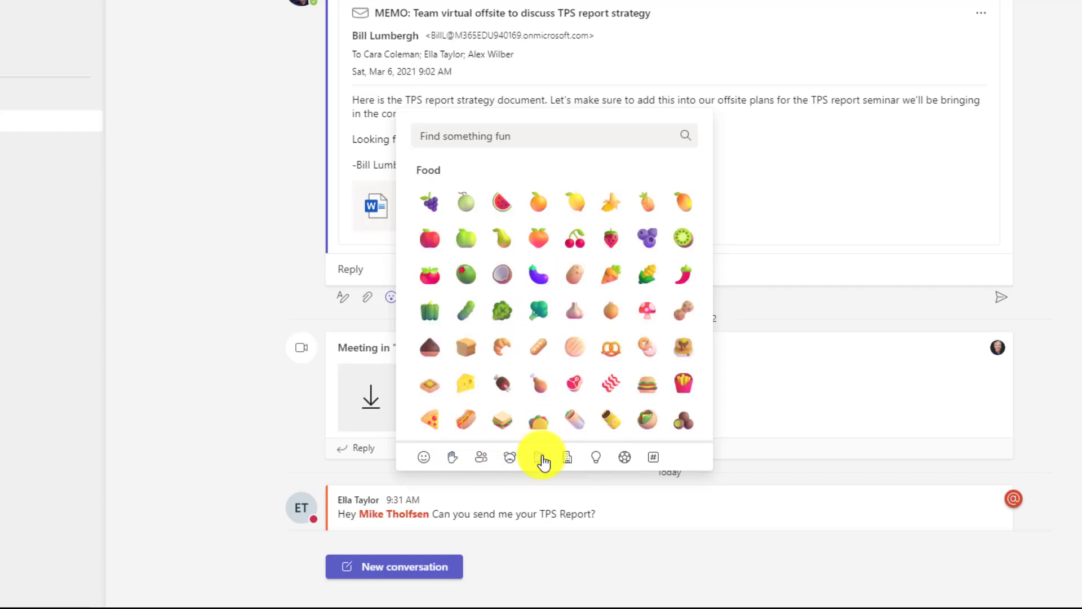
click(625, 456)
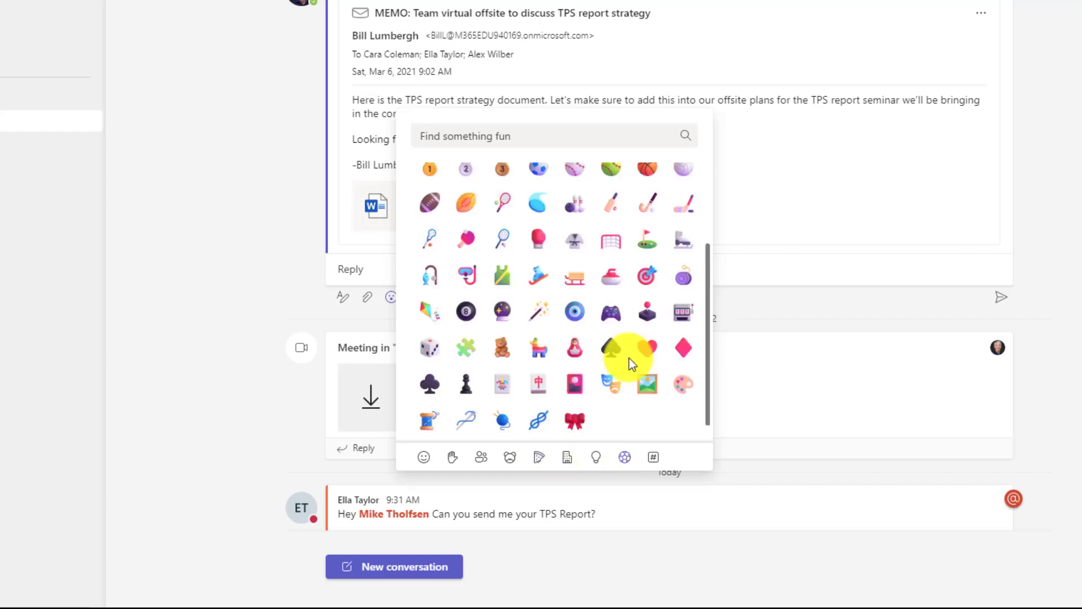
click(647, 277)
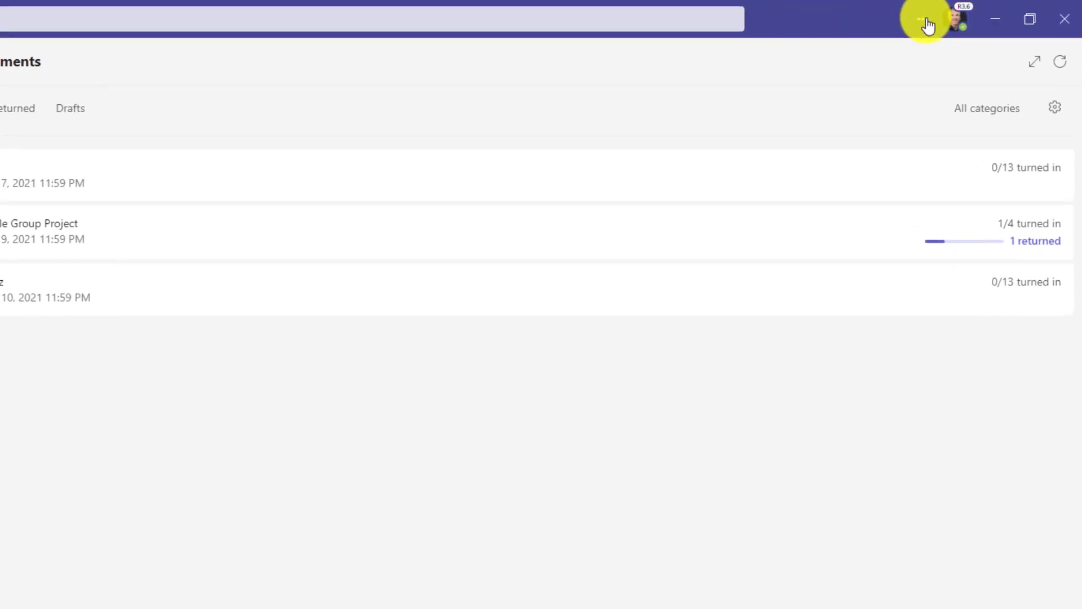
- Open Notifications in Settings and scroll down to the Assignments category
click(927, 24)
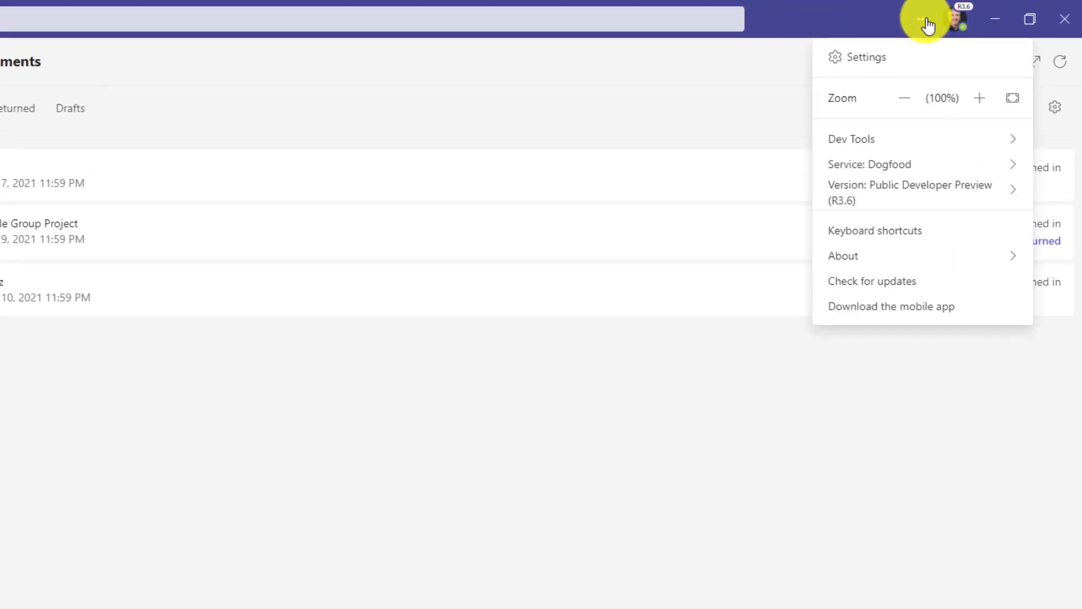
click(862, 57)
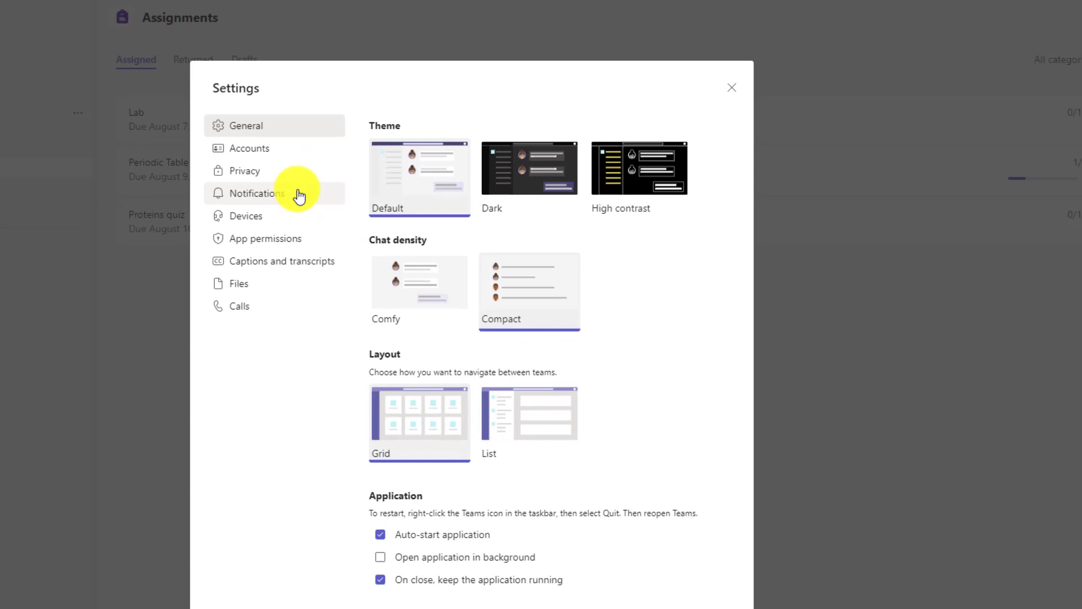
click(90, 256)
scroll(533, 260, down, 3)
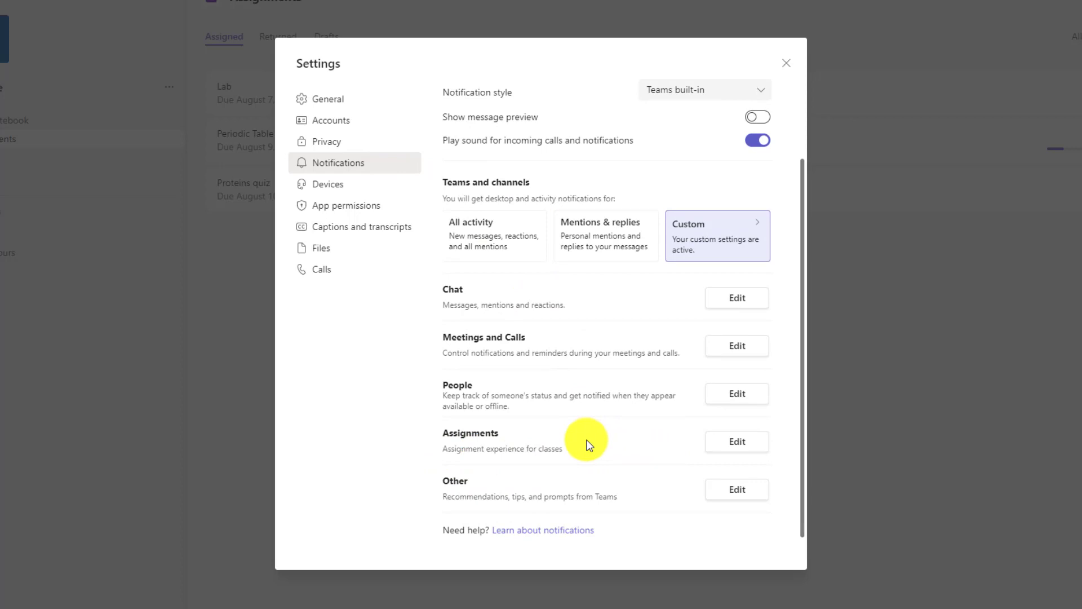
- In the Assignments notification settings, set Assignment Returned Activity to Off, keeping Published Activity Off
click(747, 442)
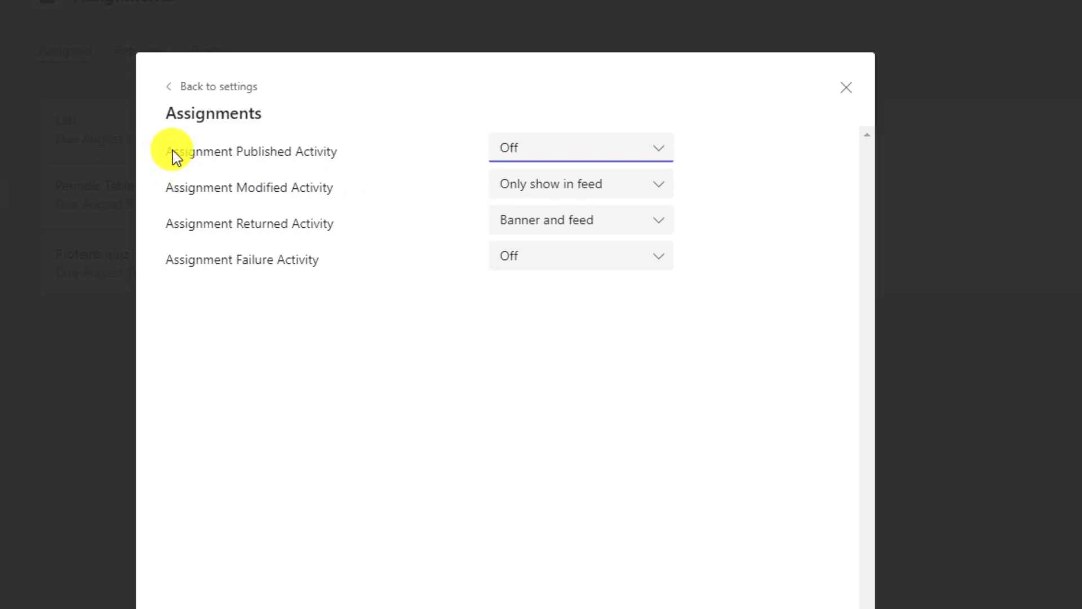
click(543, 149)
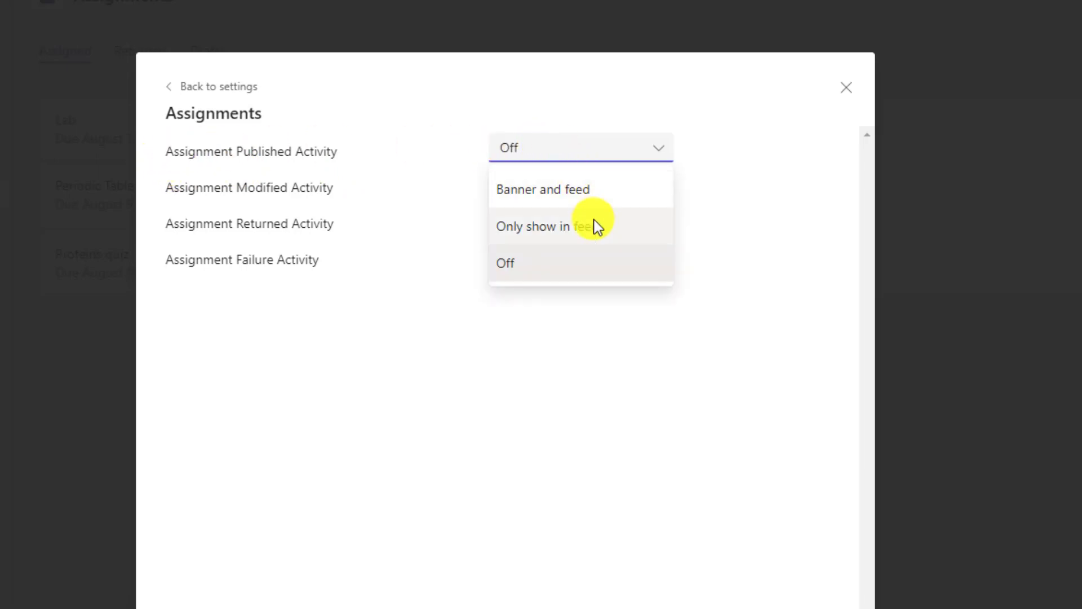
click(727, 153)
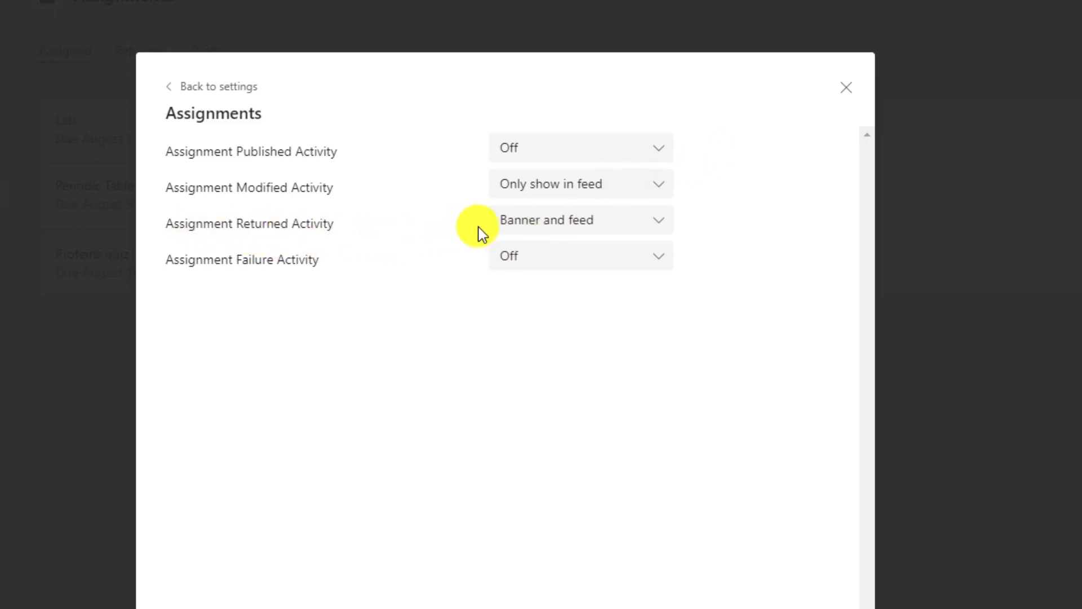
click(582, 231)
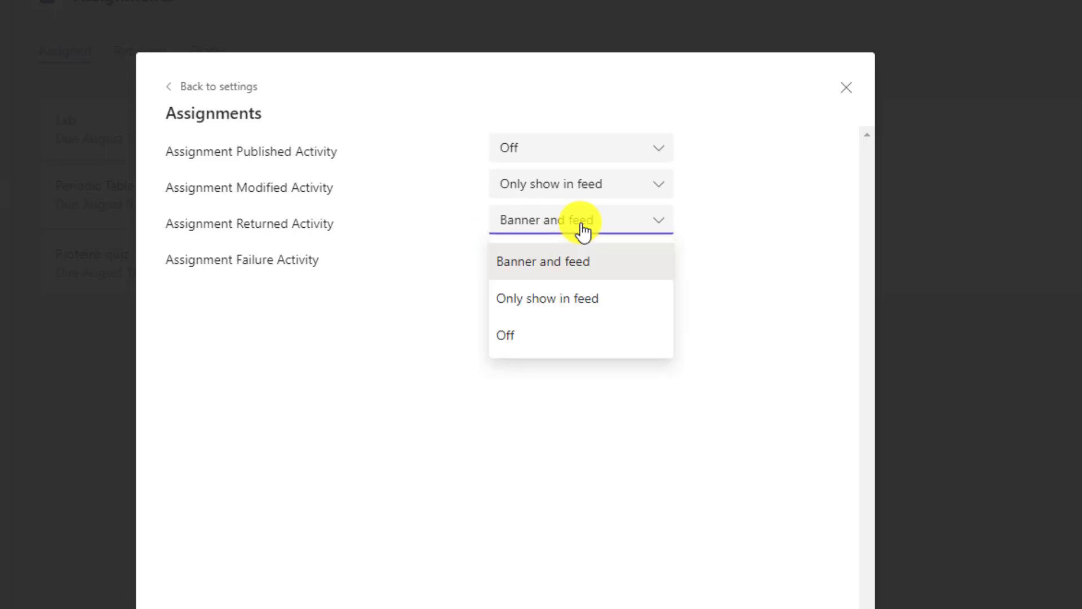
click(550, 347)
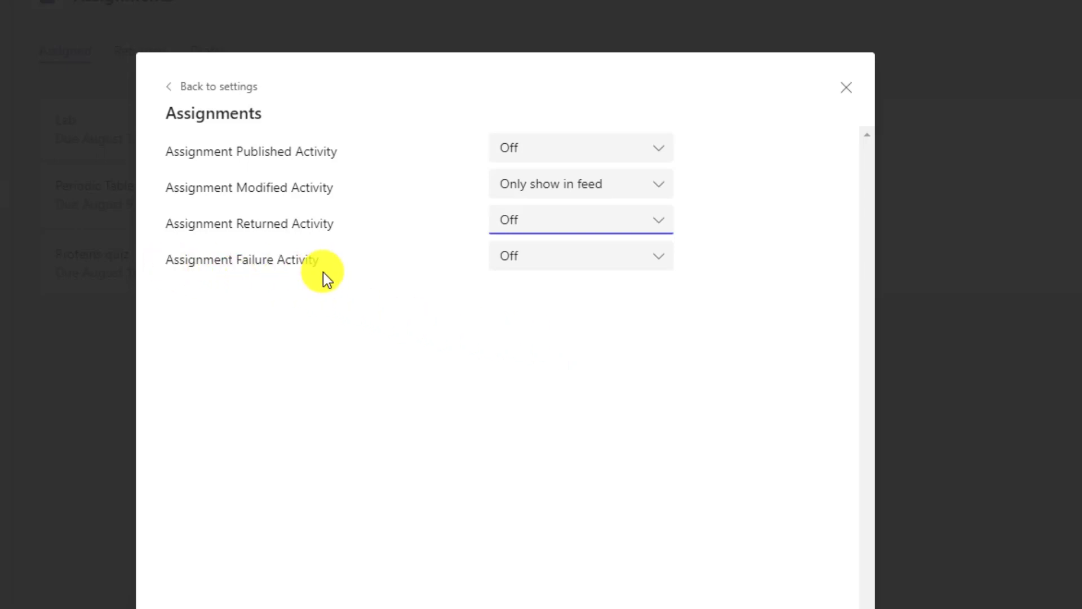
click(602, 257)
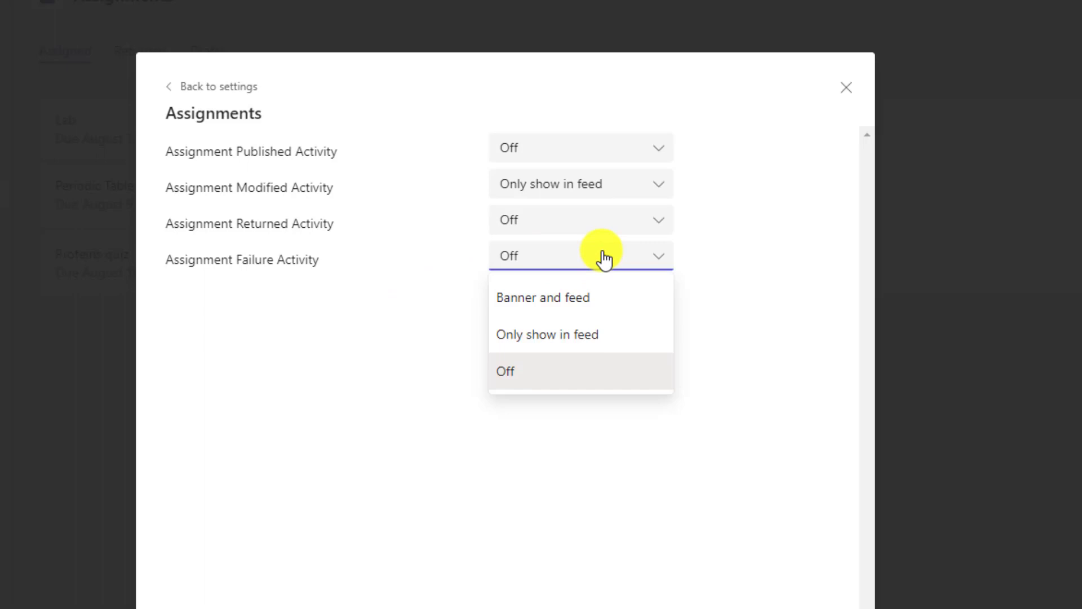
click(367, 340)
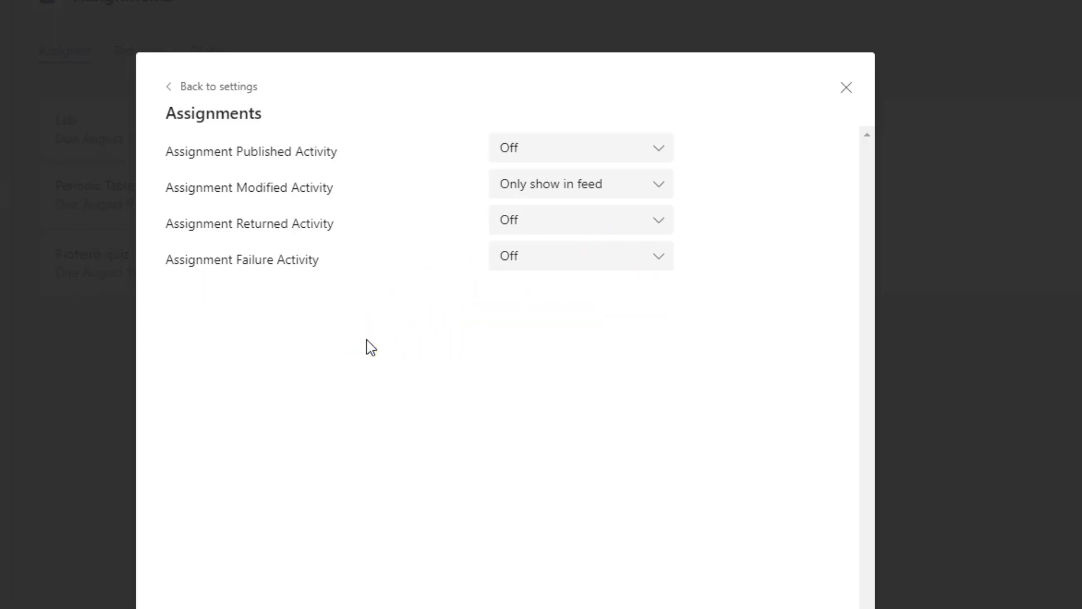